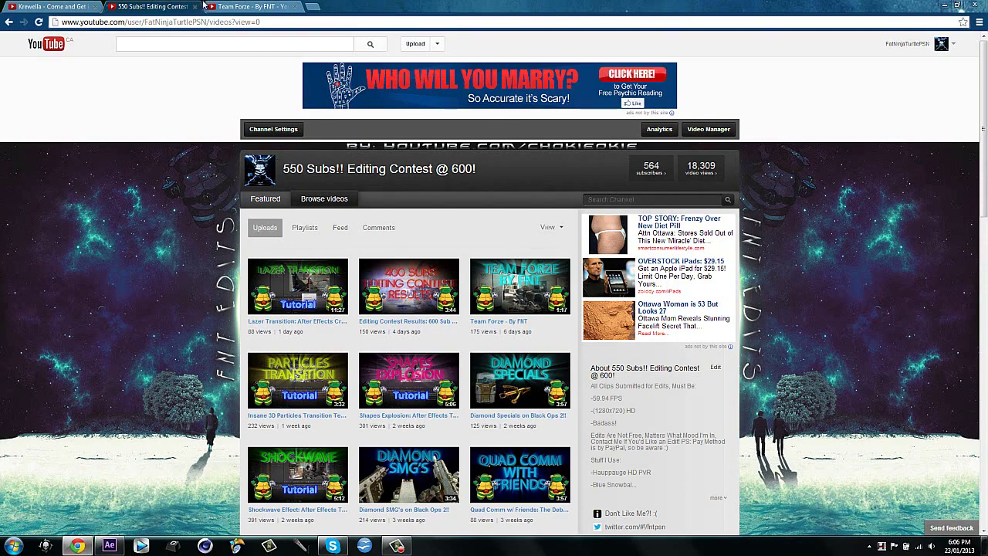
Watch the Team Forze montage muted on YouTube until 0:07, then return to After Effects
click(244, 7)
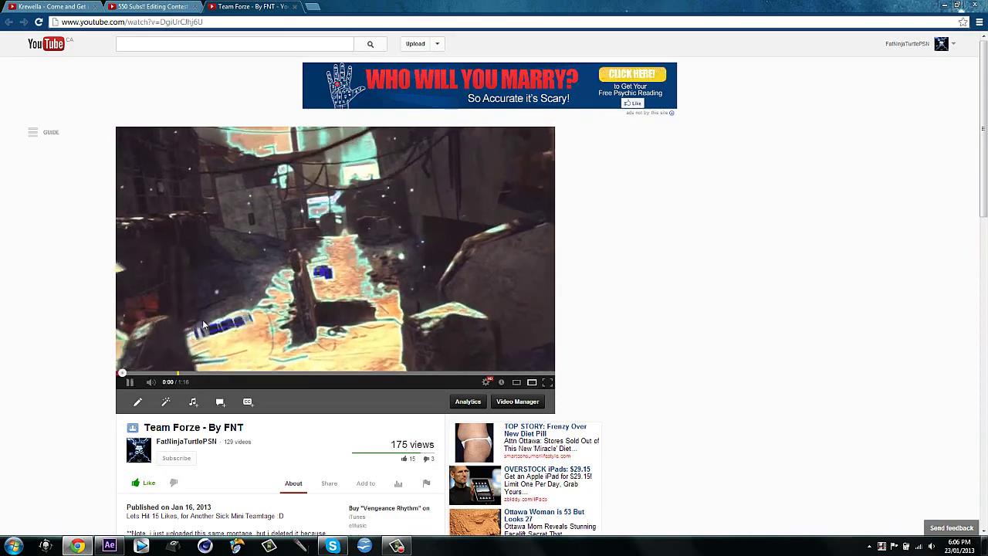
click(151, 383)
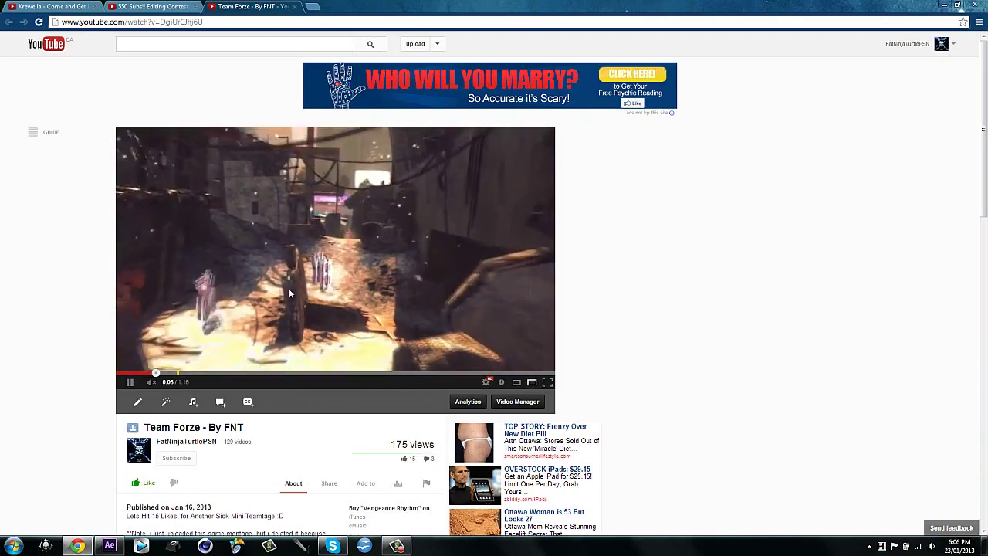
click(231, 292)
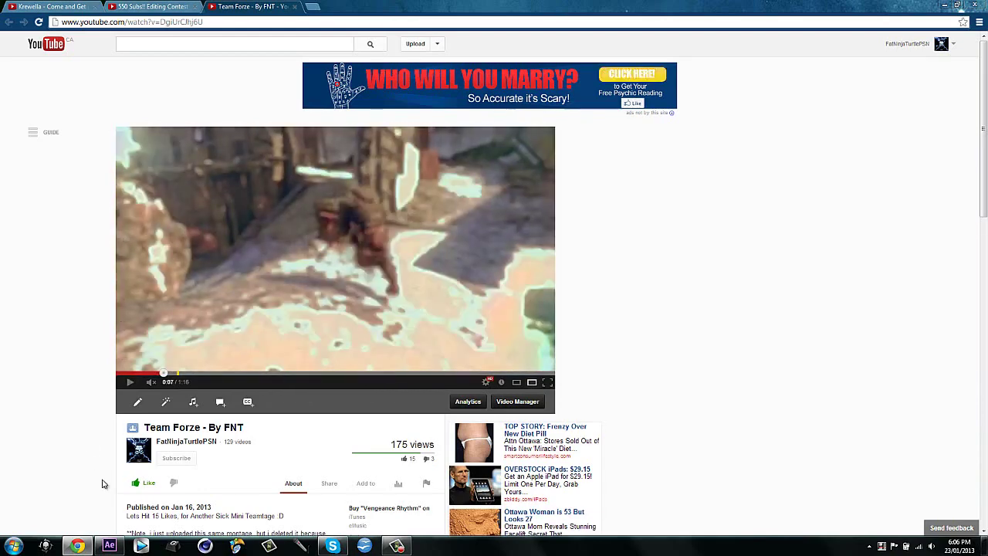
key(ctrl+shift+Tab)
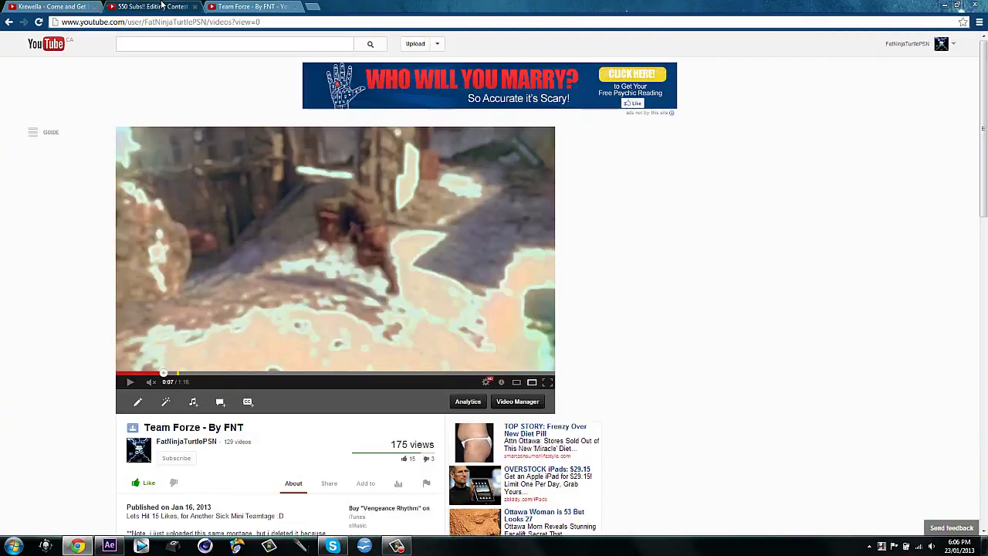
click(109, 546)
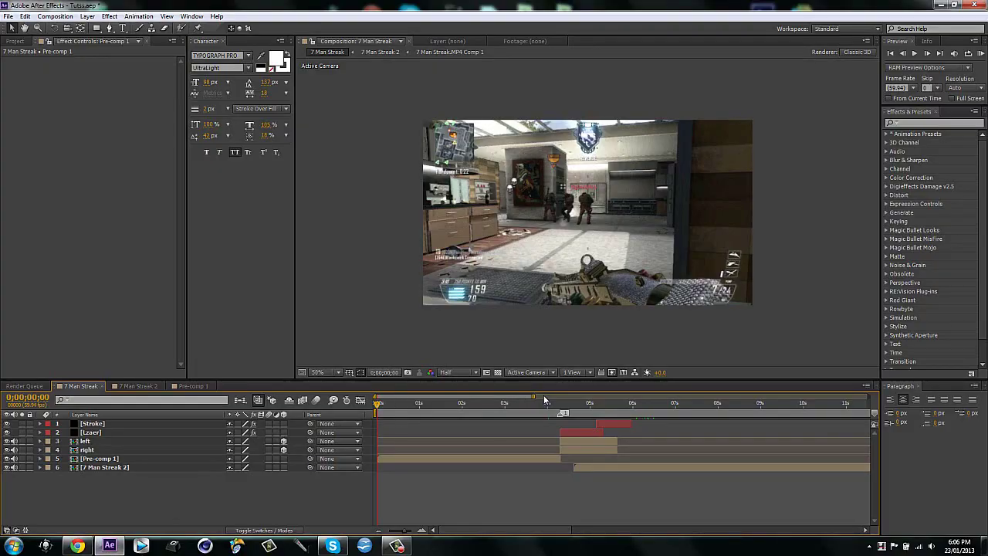
Scrub the opening of the 7 Man Streak comp, reset to frame 0, and show project items
mouse_move(544, 400)
mouse_down()
mouse_move(486, 403)
mouse_move(509, 397)
mouse_up()
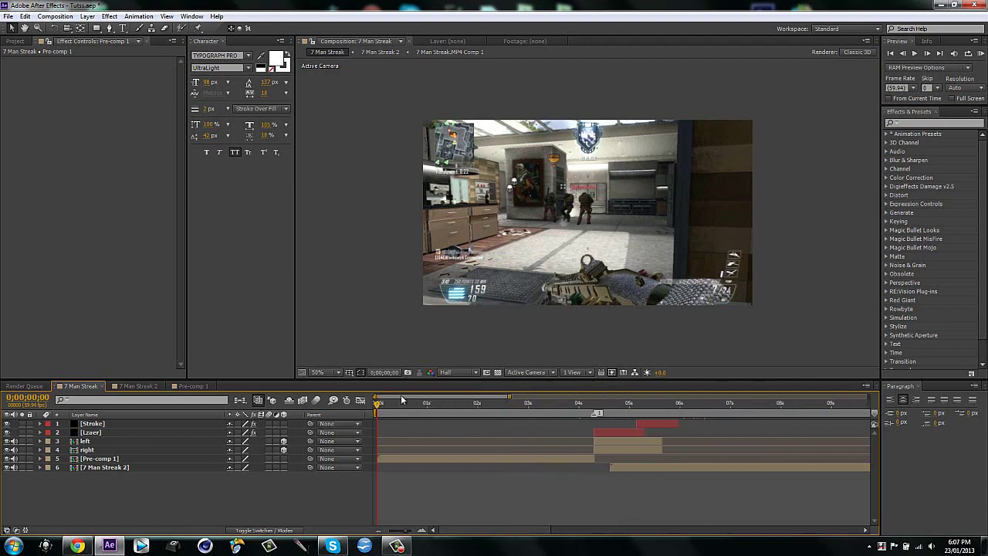
click(416, 403)
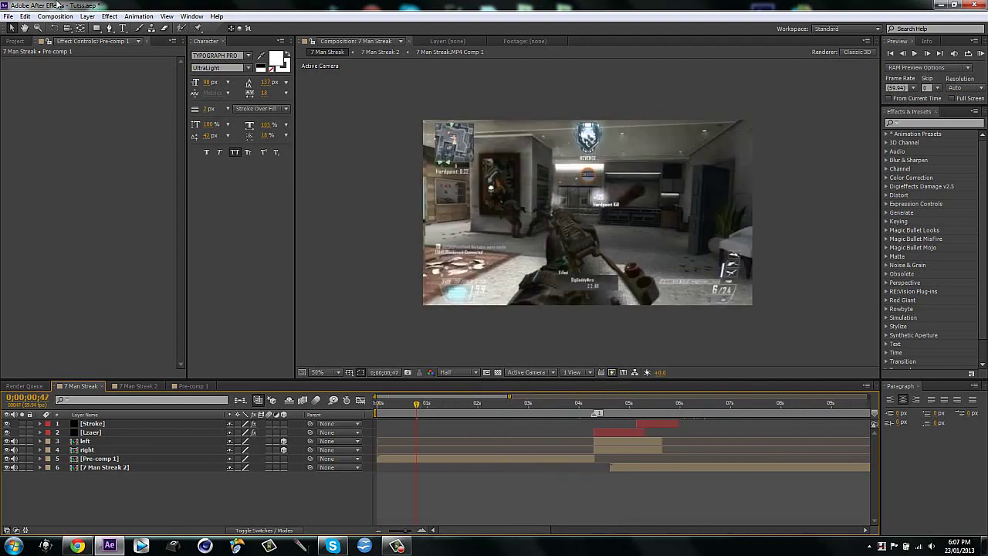
drag(416, 403, 450, 403)
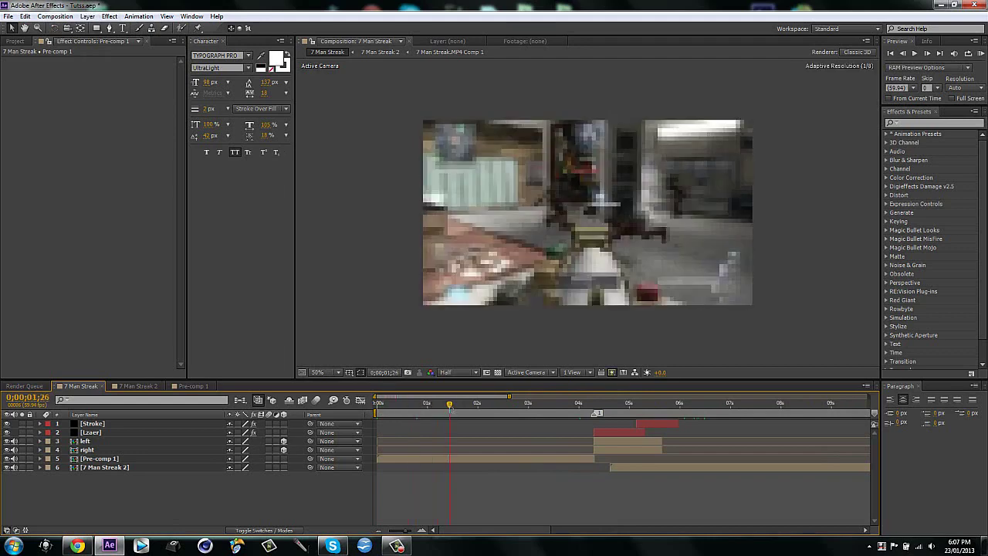
key(Home)
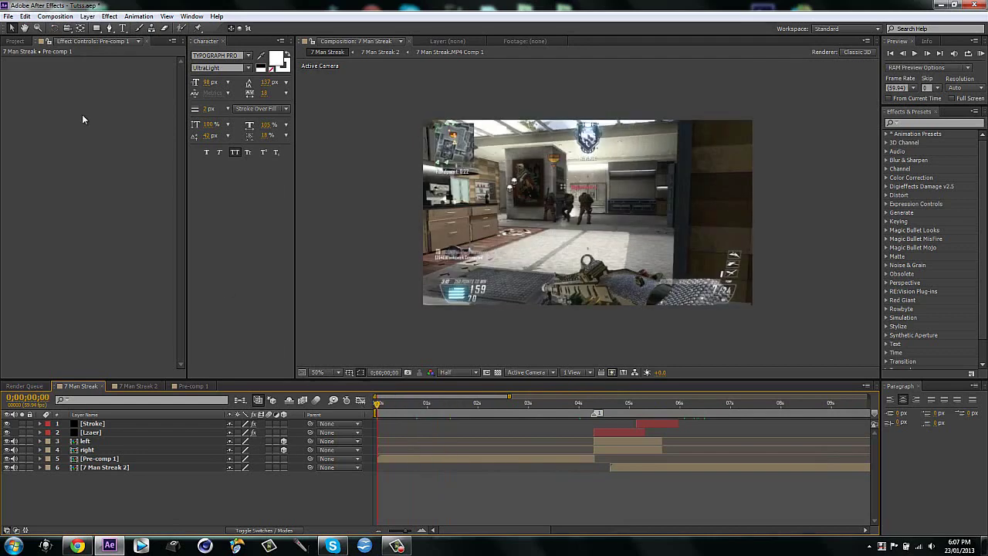
click(14, 41)
Import Sedge Warbler - Codeine mp3 from the Music folder and place it atop the comp
double_click(69, 246)
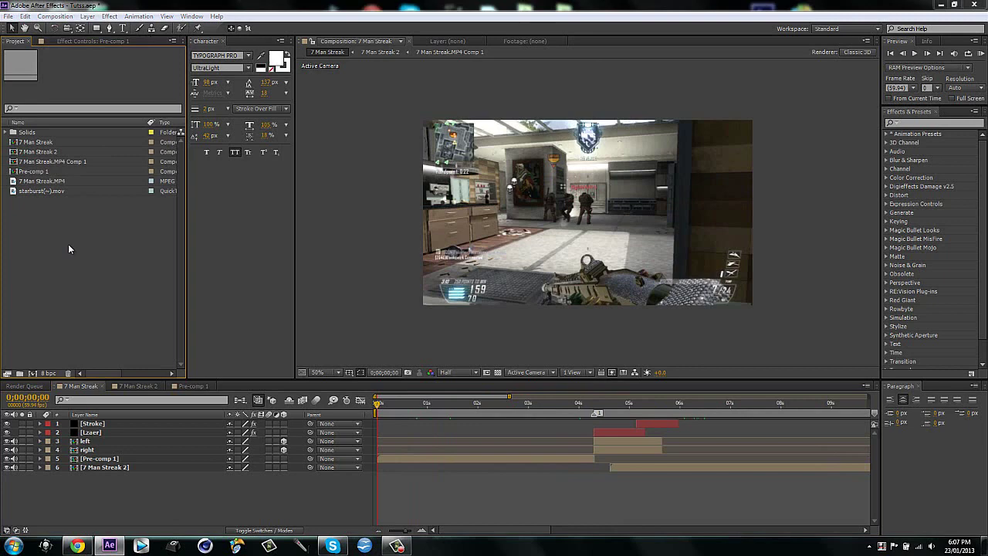
drag(515, 123, 524, 242)
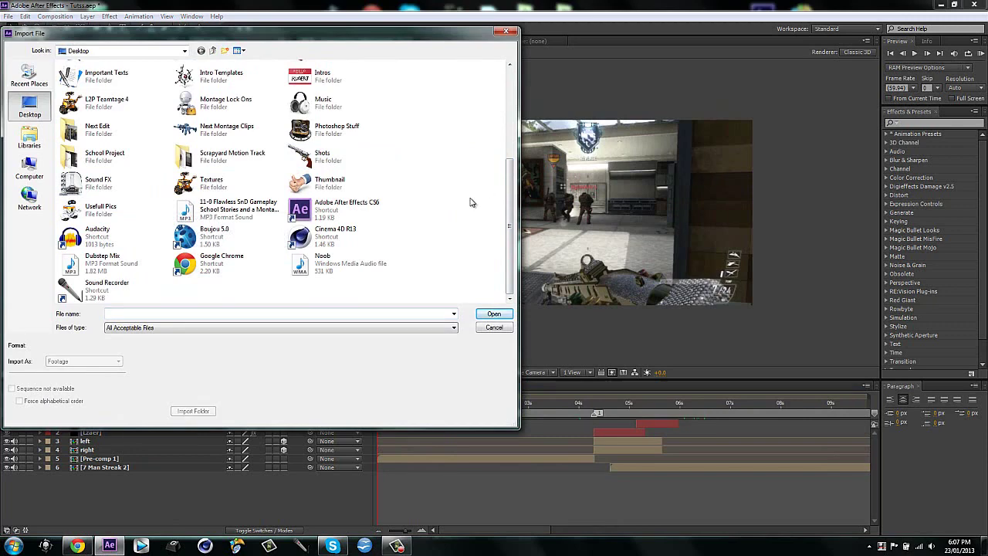
scroll(322, 185, up, 2)
double_click(322, 185)
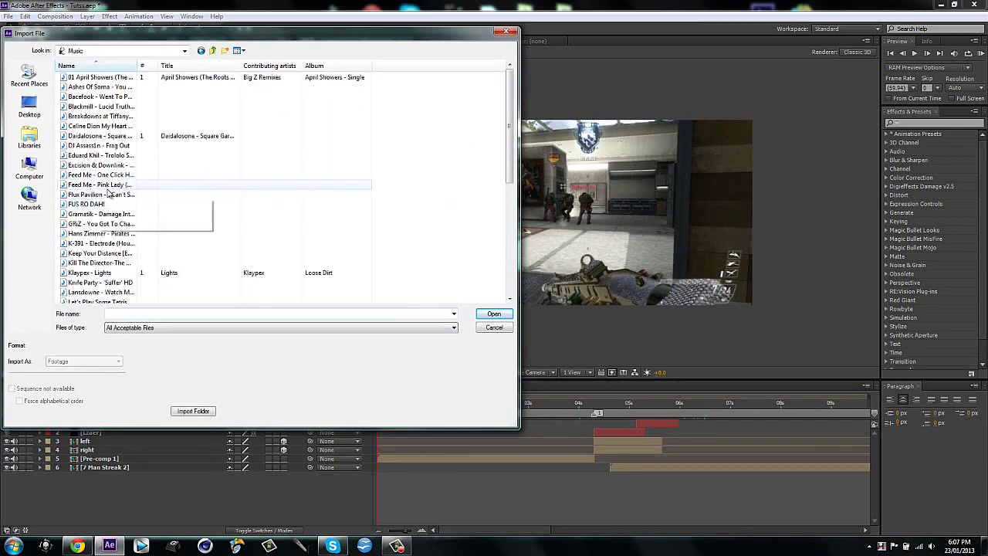
scroll(288, 237, down, 5)
scroll(288, 237, down, 3)
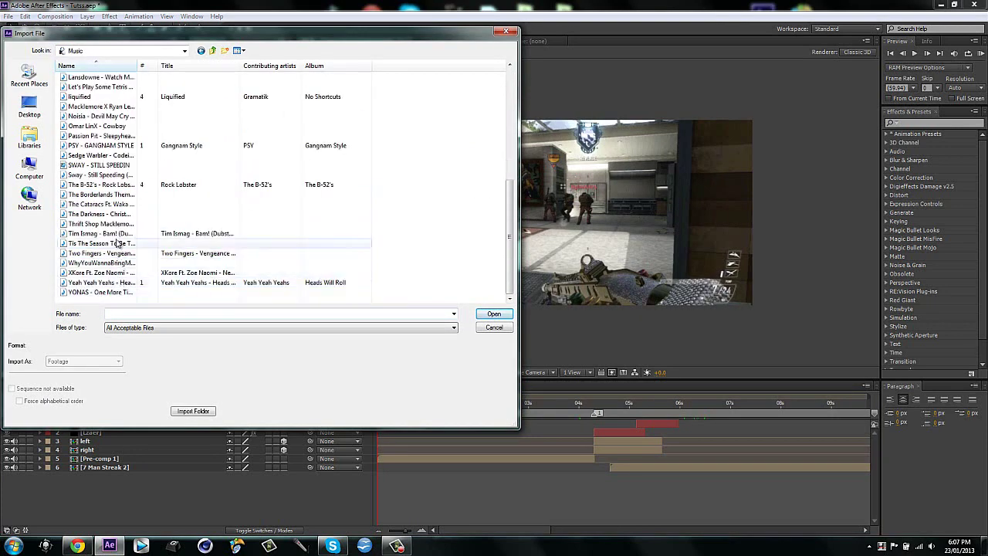
double_click(116, 156)
drag(40, 185, 124, 421)
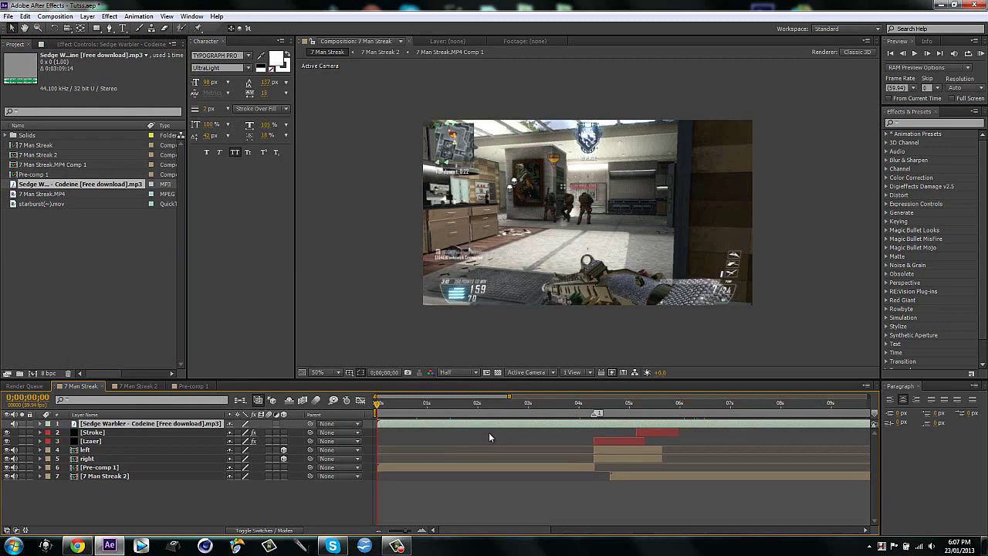
Reveal the song layer's waveform and scrub back to frame 0
key(l)
key(l)
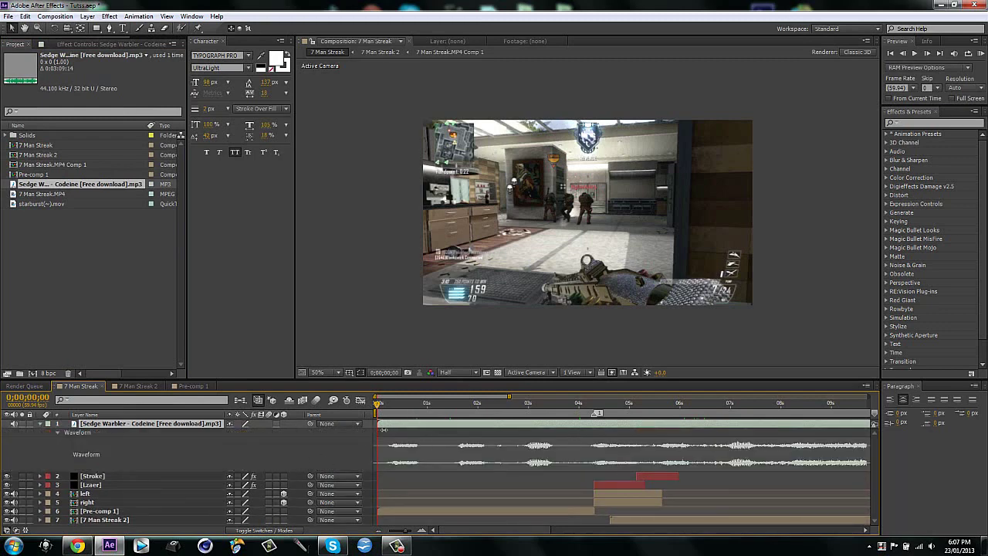
drag(377, 405, 397, 434)
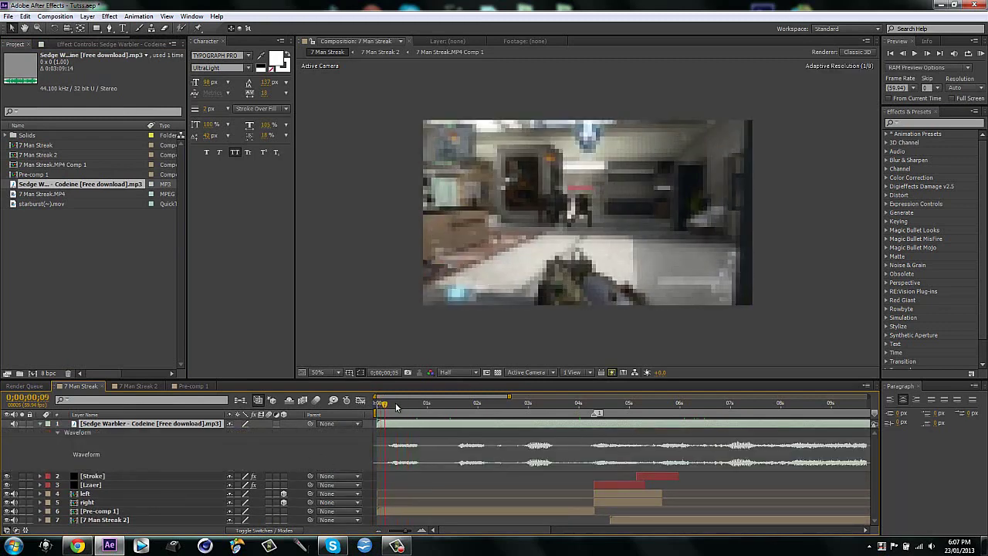
key(Home)
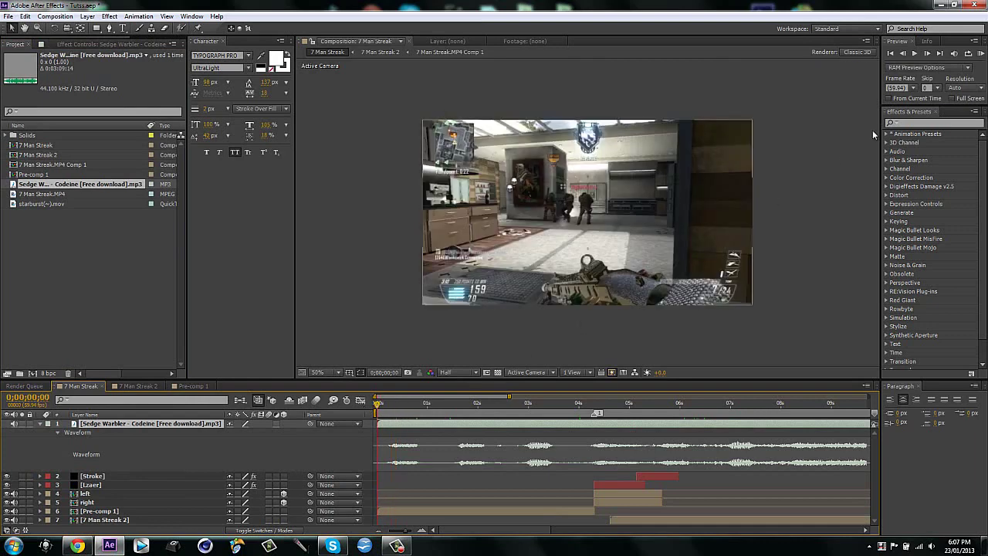
Apply Bass & Treble to the Codeine layer with Bass 50 and Treble -100
click(931, 126)
text(b)
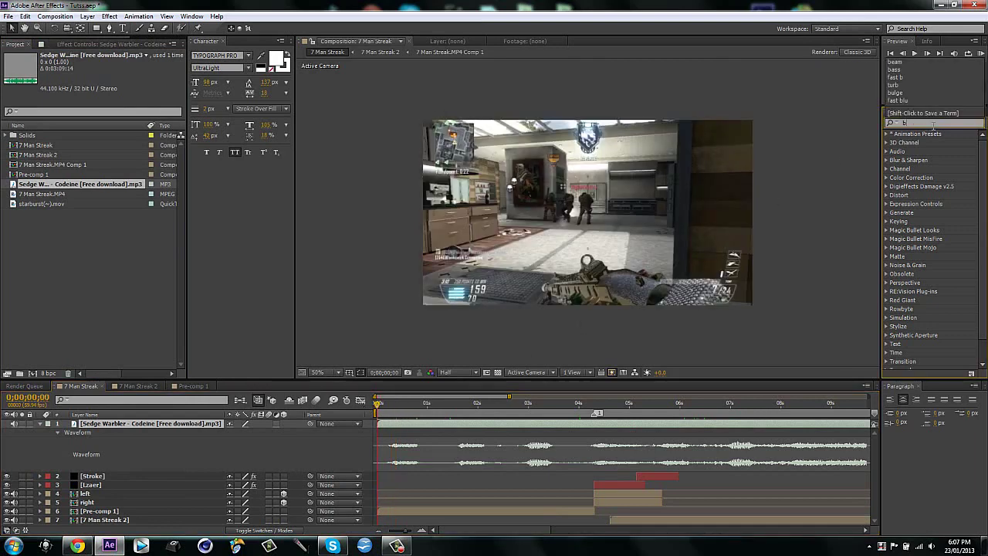
text(ass)
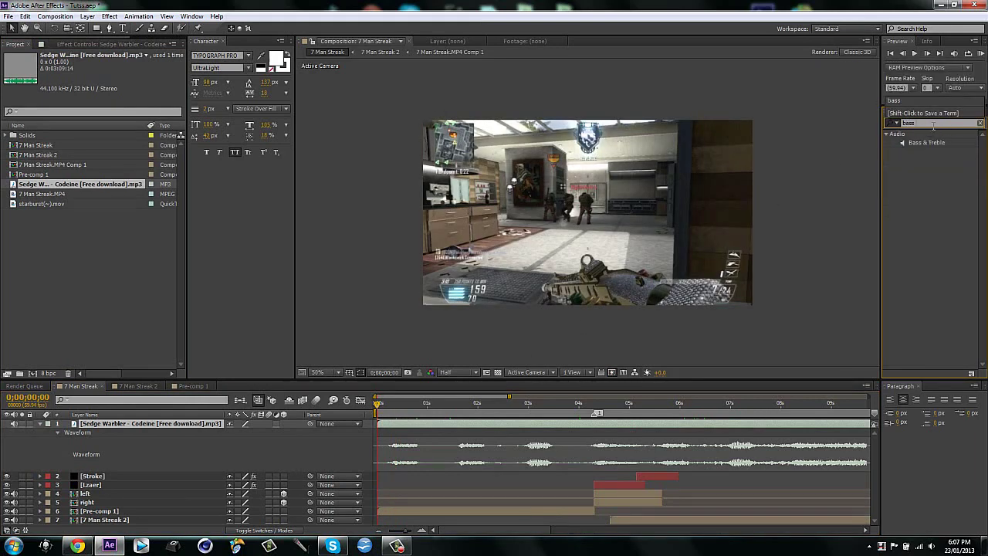
drag(930, 146, 480, 426)
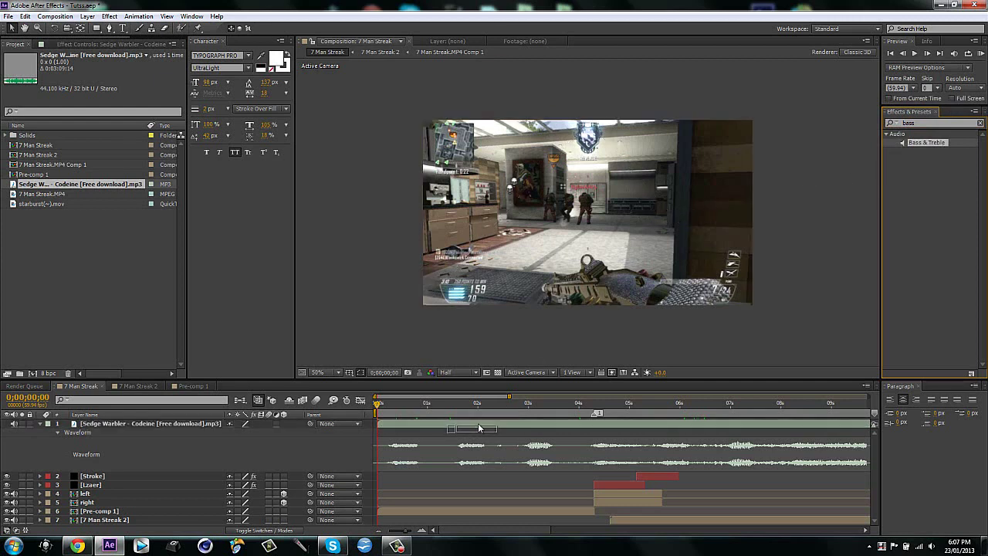
click(107, 74)
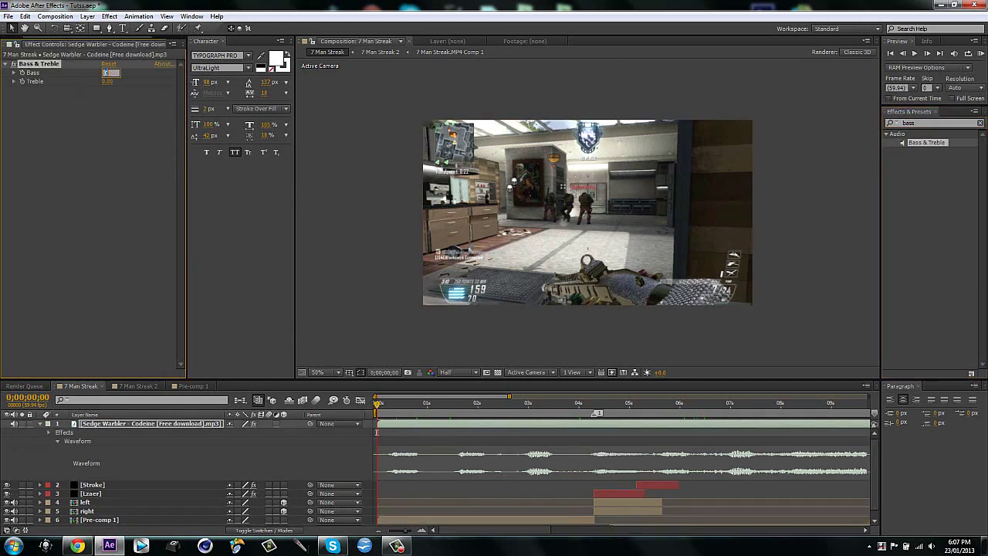
text(50)
click(112, 82)
text(-100)
key(Return)
Convert the song's audio to keyframes and delete its Bass & Treble effect
right_click(416, 424)
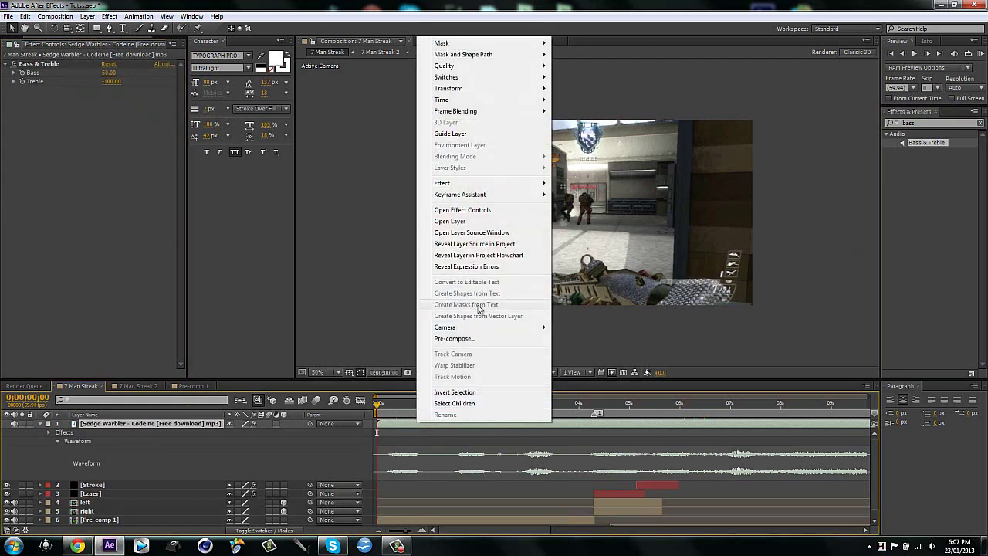
mouse_move(461, 195)
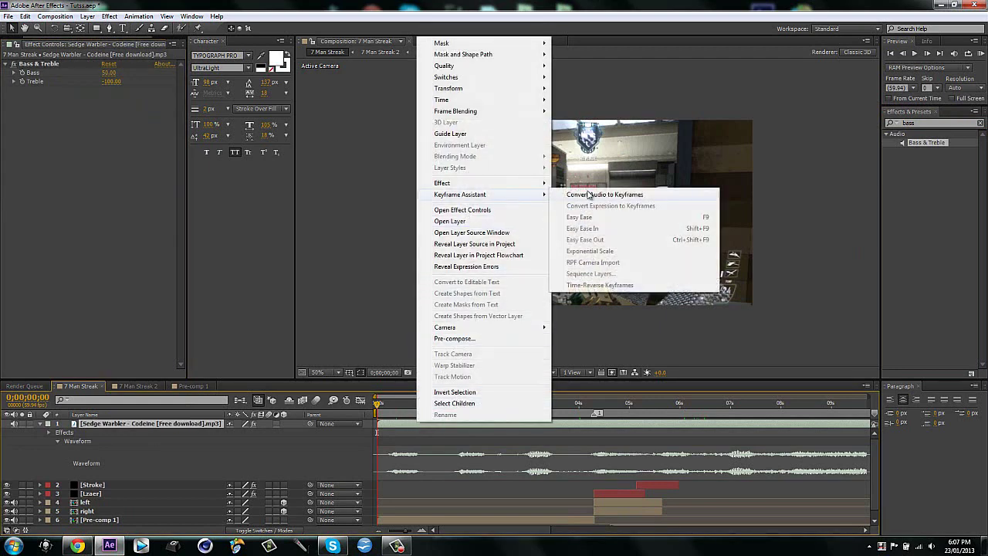
click(589, 196)
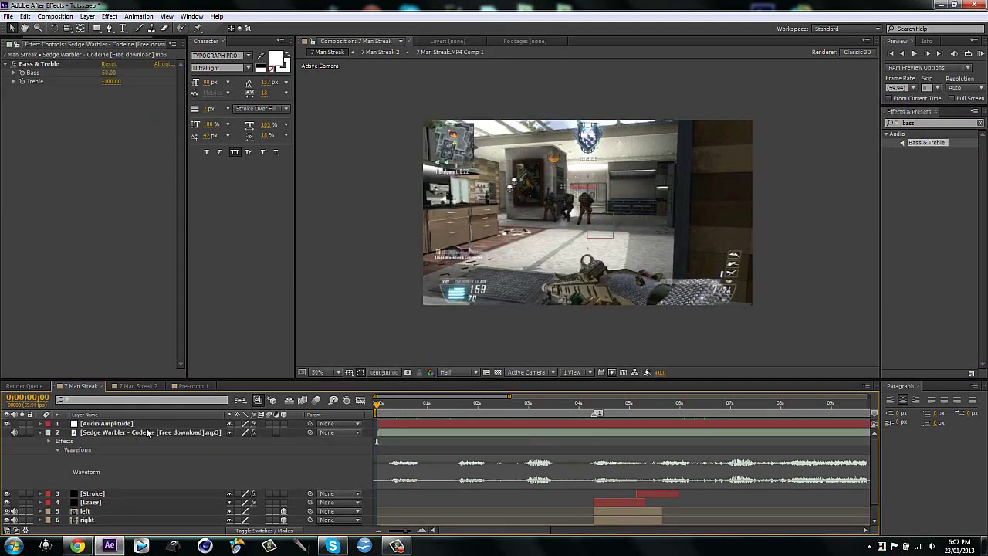
click(147, 428)
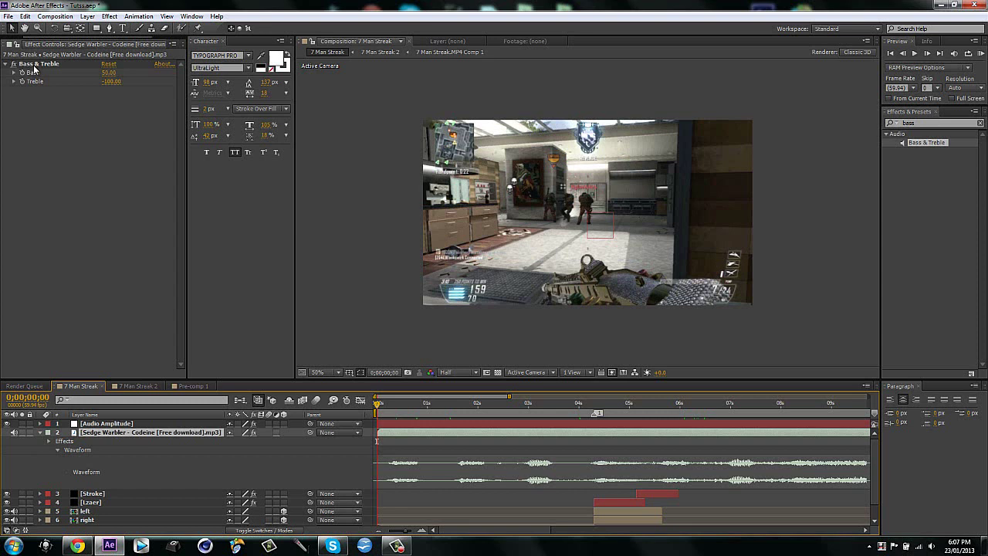
click(34, 67)
key(Delete)
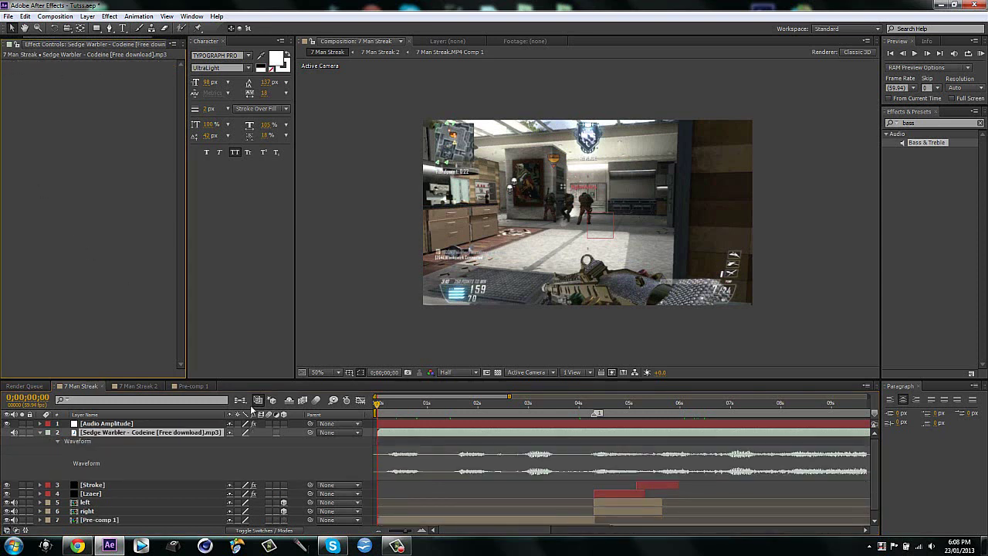
key(l)
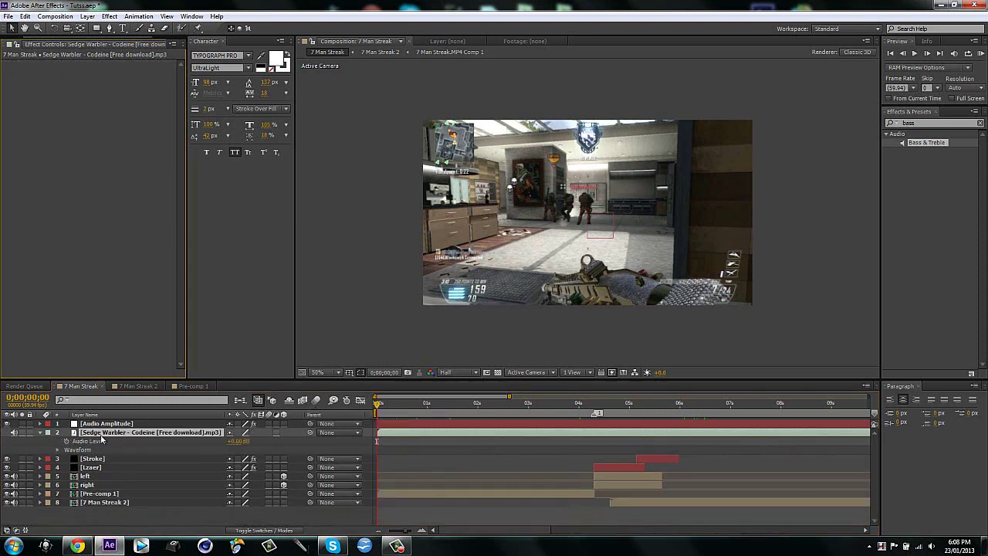
Delete Audio Amplitude's Left and Right Channel effects, keeping the Both Channels slider selected
click(123, 424)
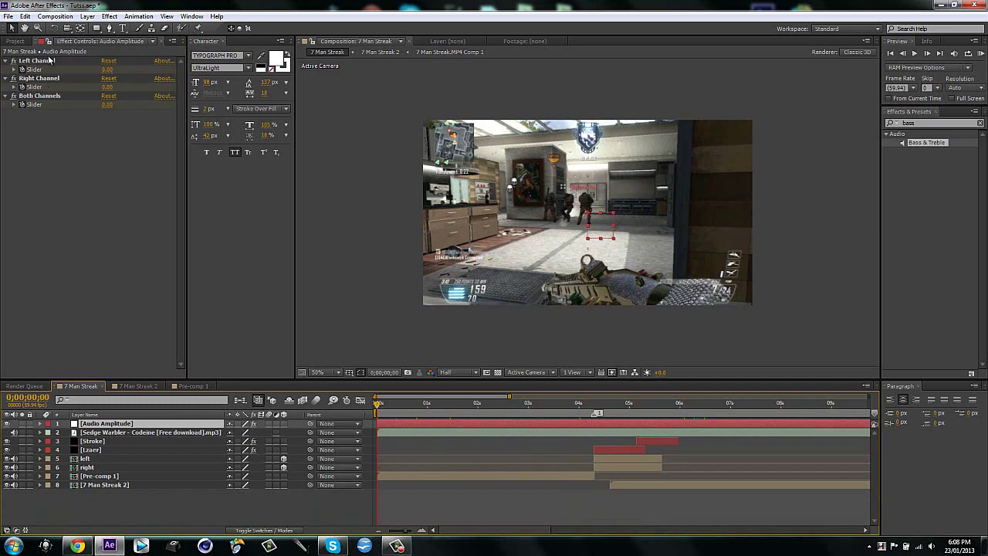
key(u)
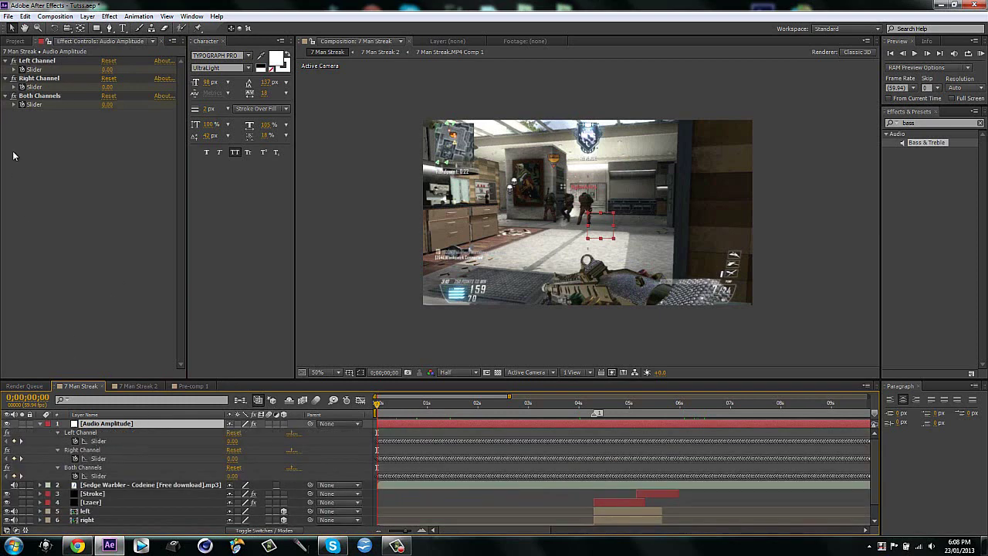
click(39, 61)
key(Delete)
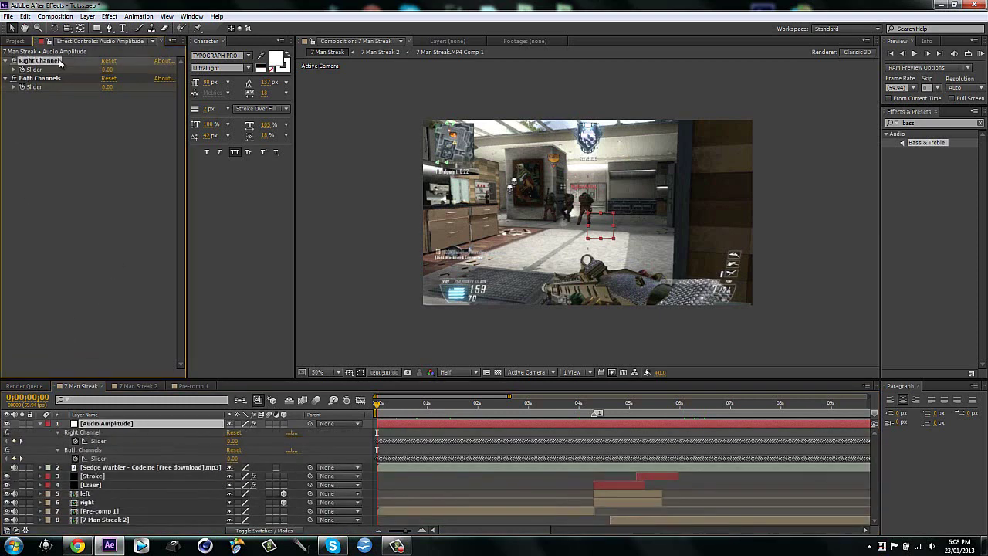
key(Delete)
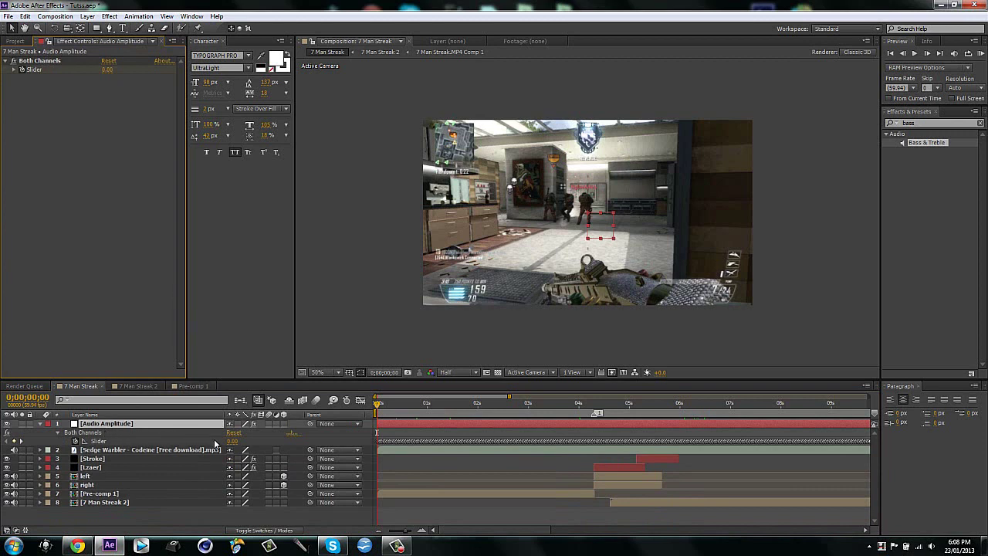
click(99, 442)
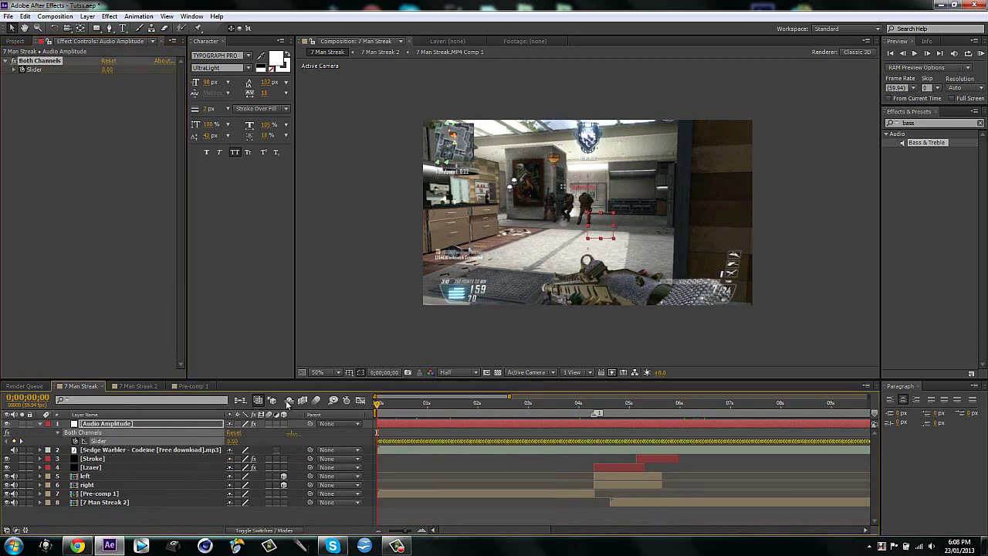
Show the Both Channels slider's amplitude keyframes as a curve in the Graph Editor
click(360, 400)
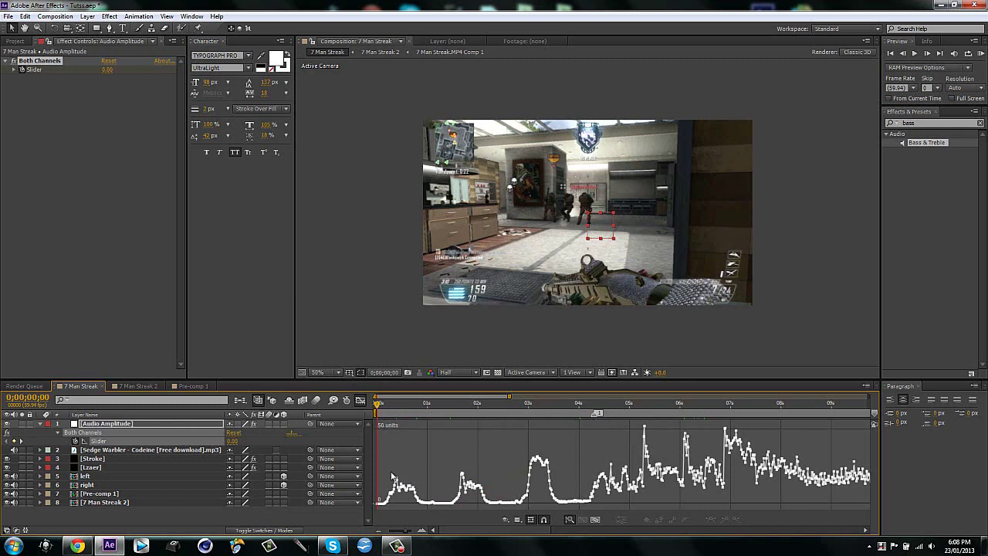
mouse_move(75, 441)
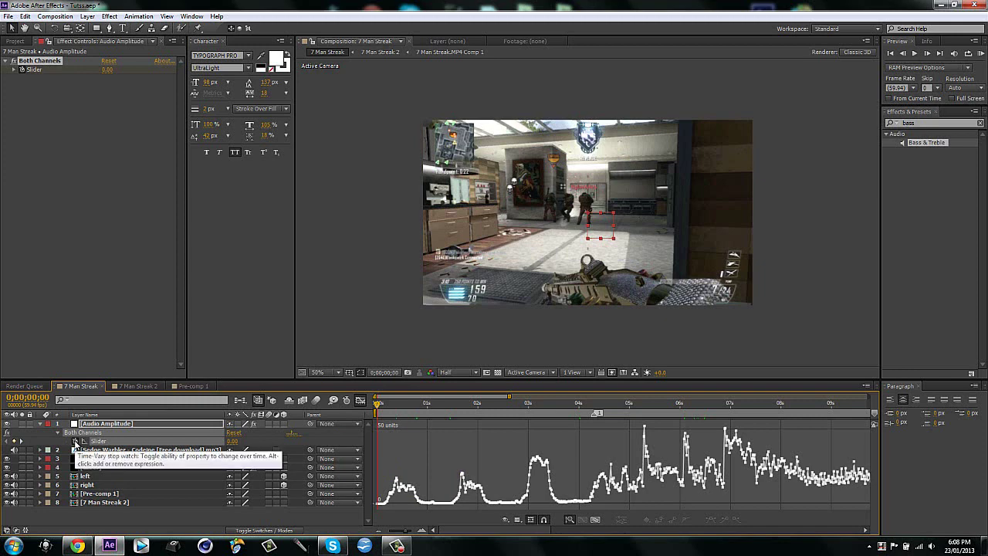
Give the Both Channels slider the expression linear(value,2,17,0,100)
alt+click(75, 442)
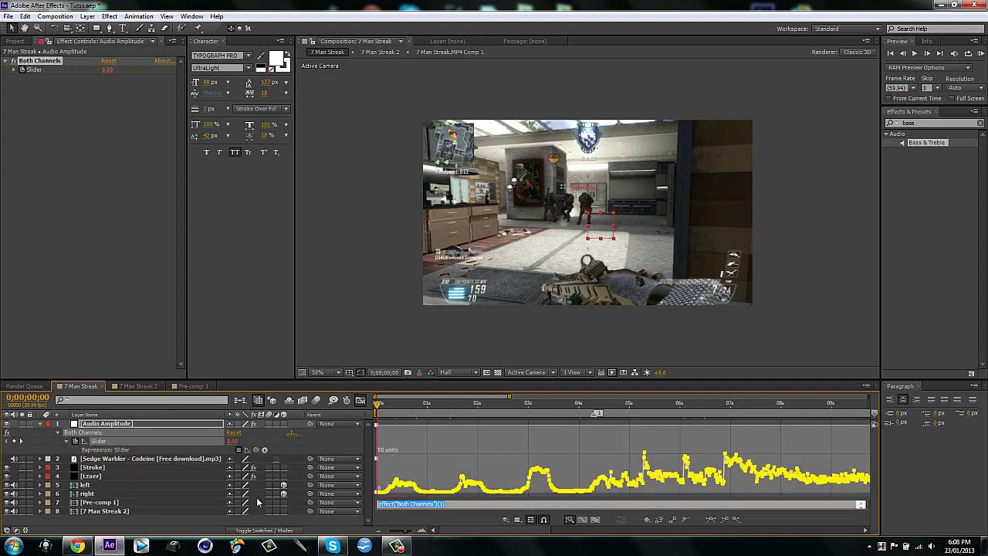
key(BackSpace)
text(linear(value,2,17,0,100)
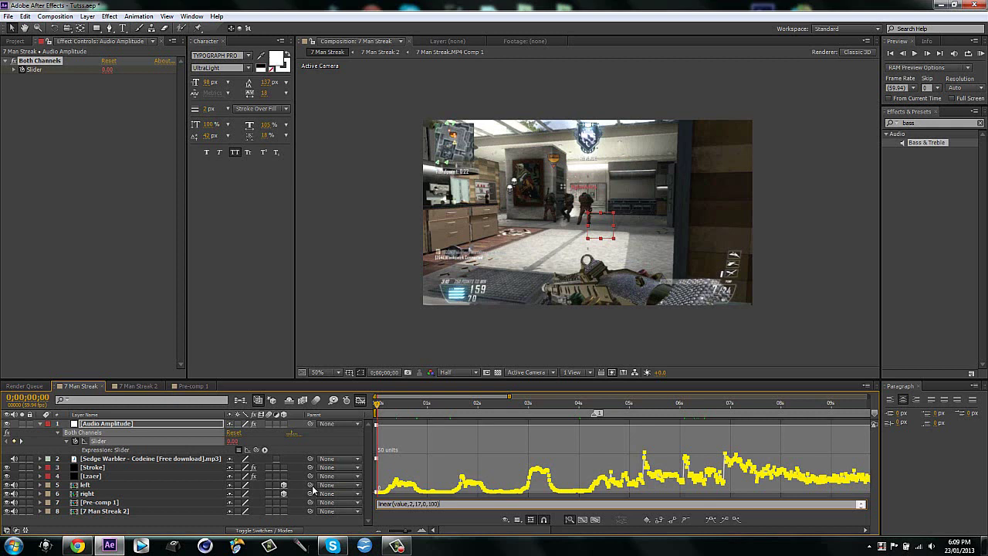
click(237, 328)
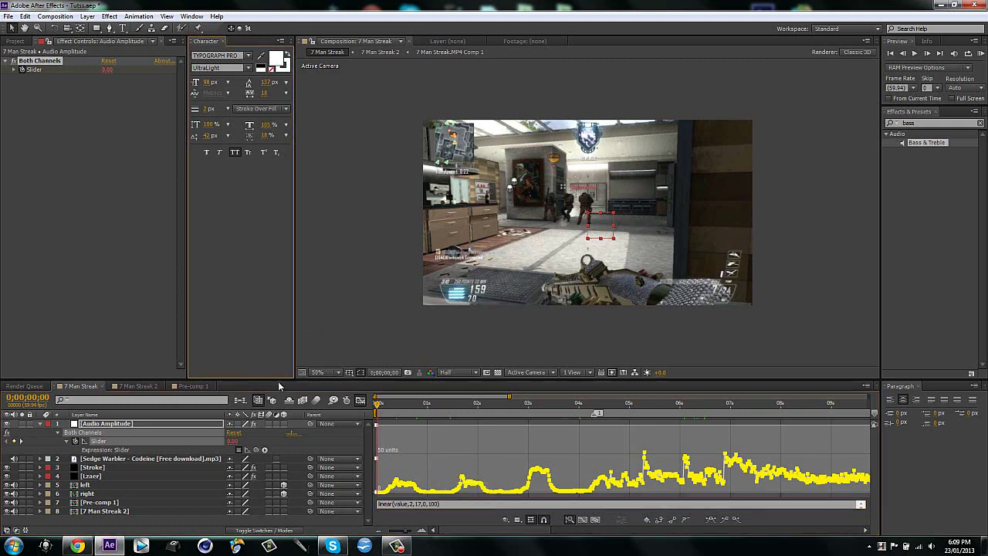
Return to the layer bars and add a new adjustment layer at the top
click(360, 401)
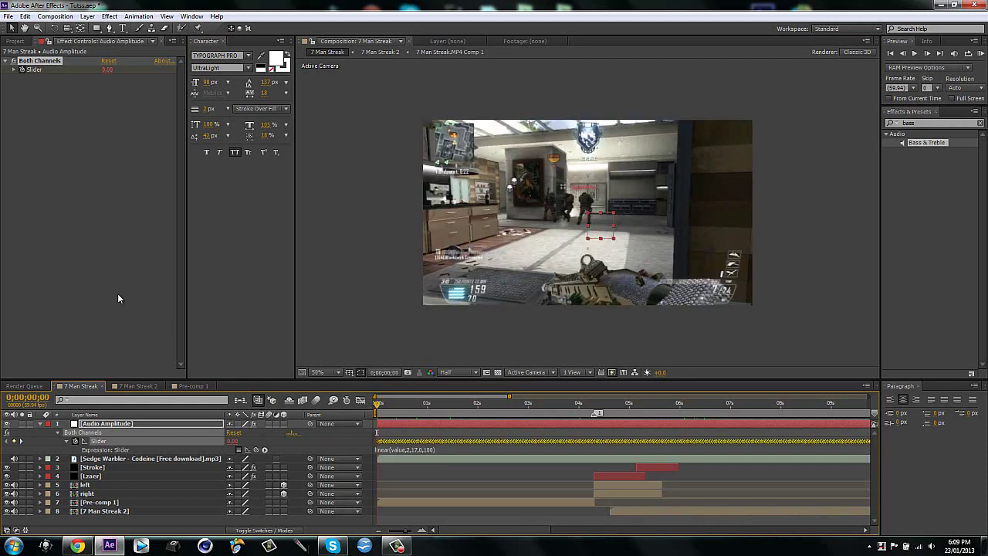
key(ctrl+alt+y)
click(950, 123)
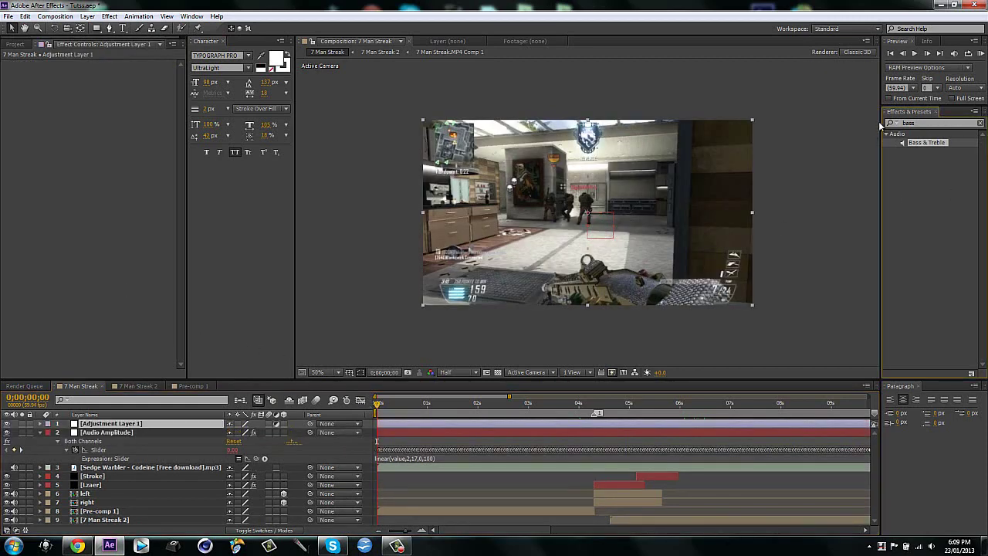
Apply Glow to Adjustment Layer 1 with Glow Colors set to A & B Colors
key(BackSpace)
key(BackSpace)
key(BackSpace)
text(low)
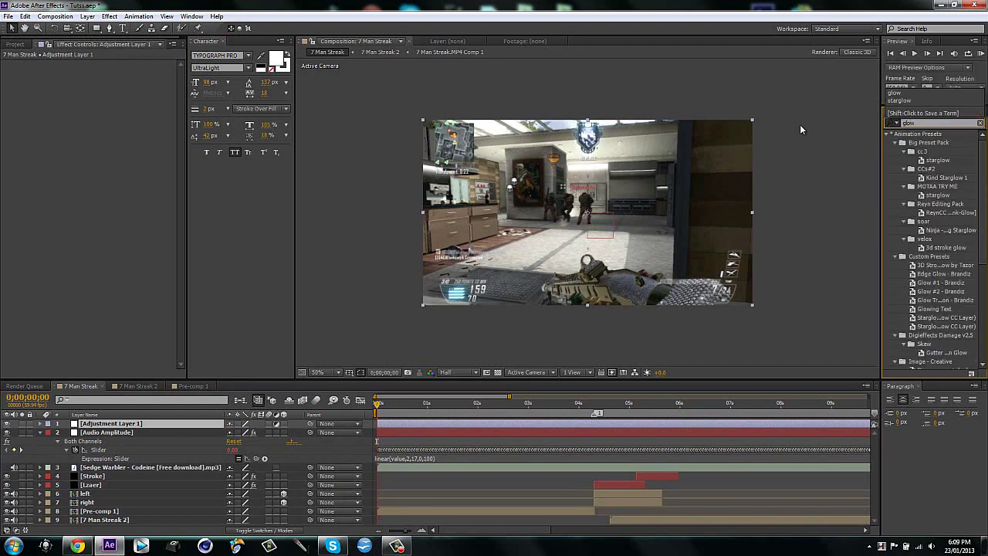
click(887, 135)
drag(916, 151, 711, 176)
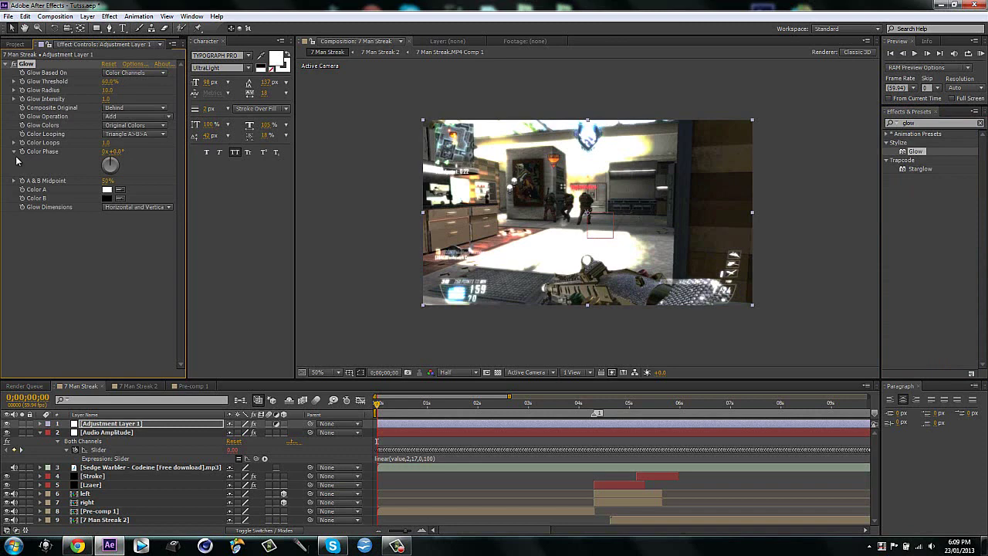
click(129, 131)
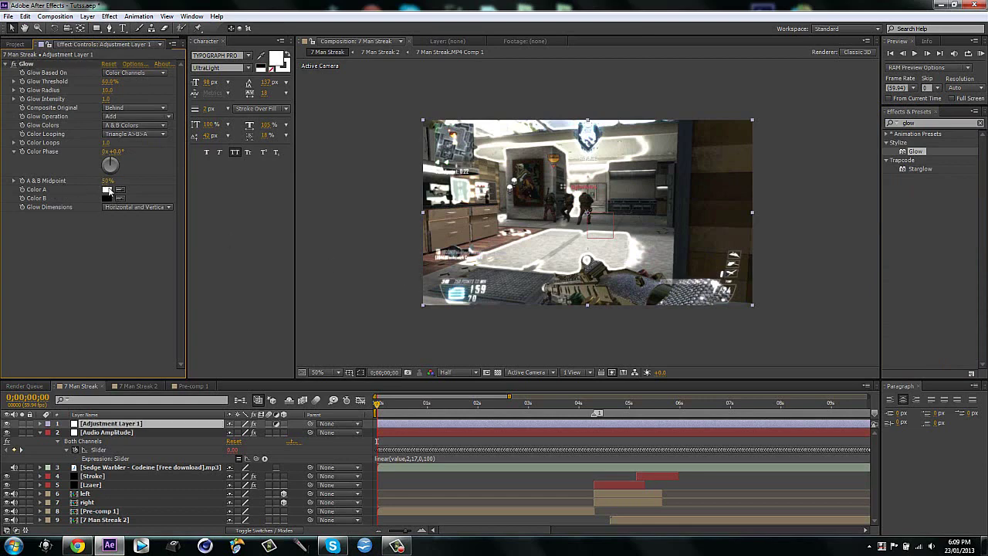
Set the Glow's Color A to pure red (FF0000)
click(109, 191)
drag(645, 333, 648, 386)
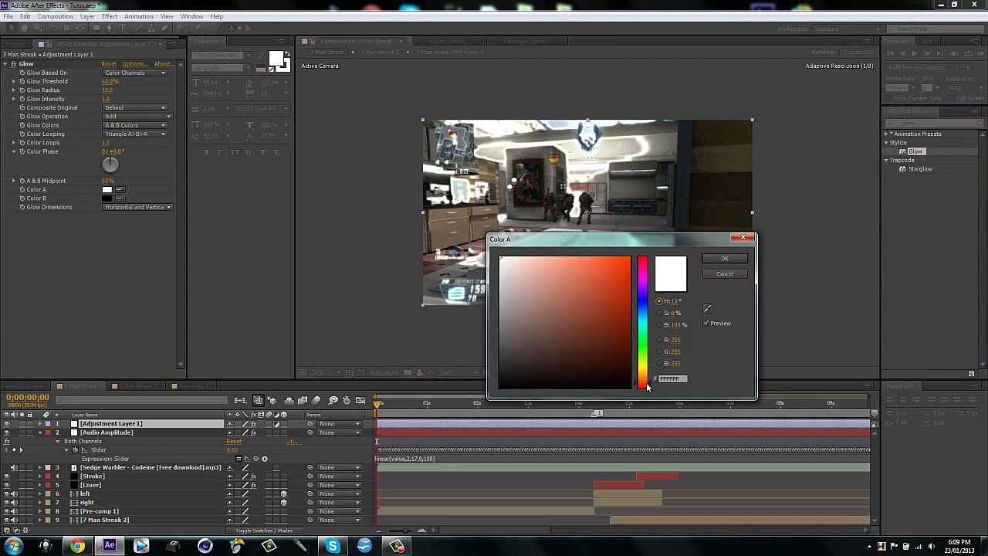
drag(625, 292, 672, 207)
drag(634, 278, 656, 247)
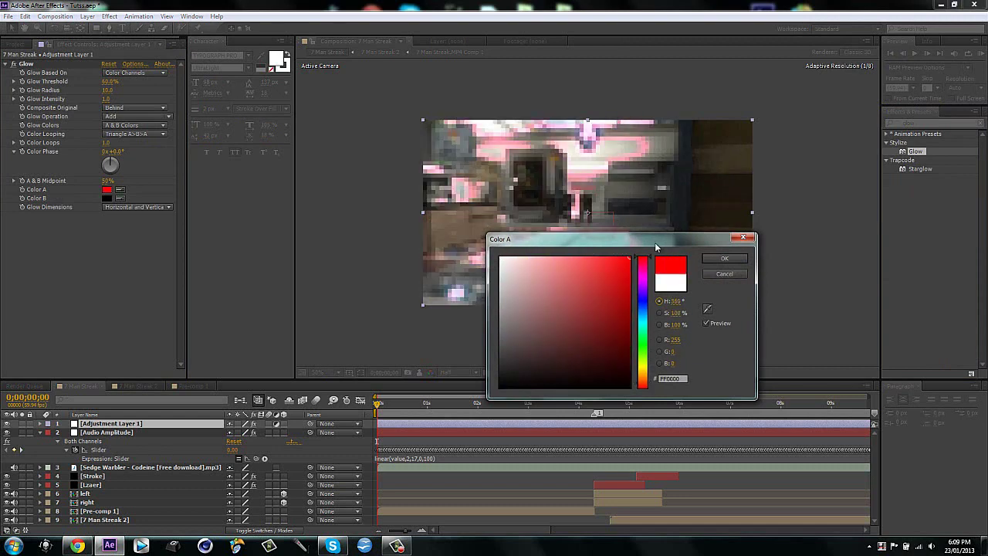
click(743, 259)
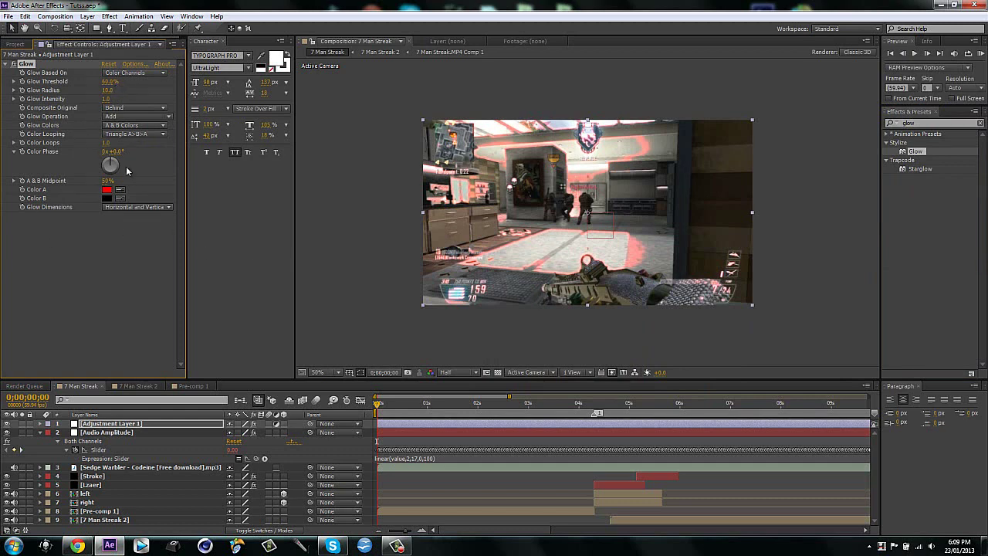
Set the Glow Threshold to 0%
click(110, 81)
text(0)
key(Return)
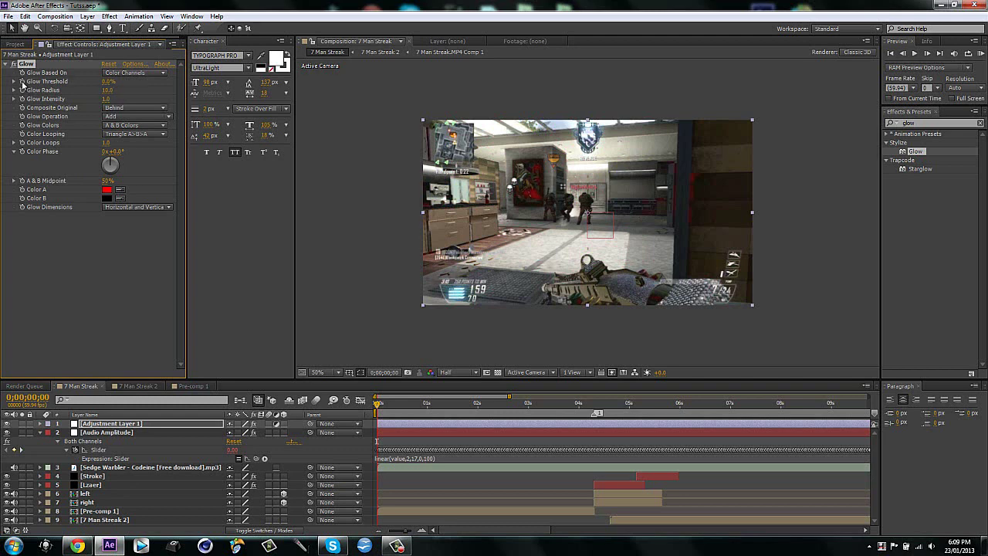
Pick-whip a Glow Threshold expression to Audio Amplitude's Both Channels slider
alt+click(22, 82)
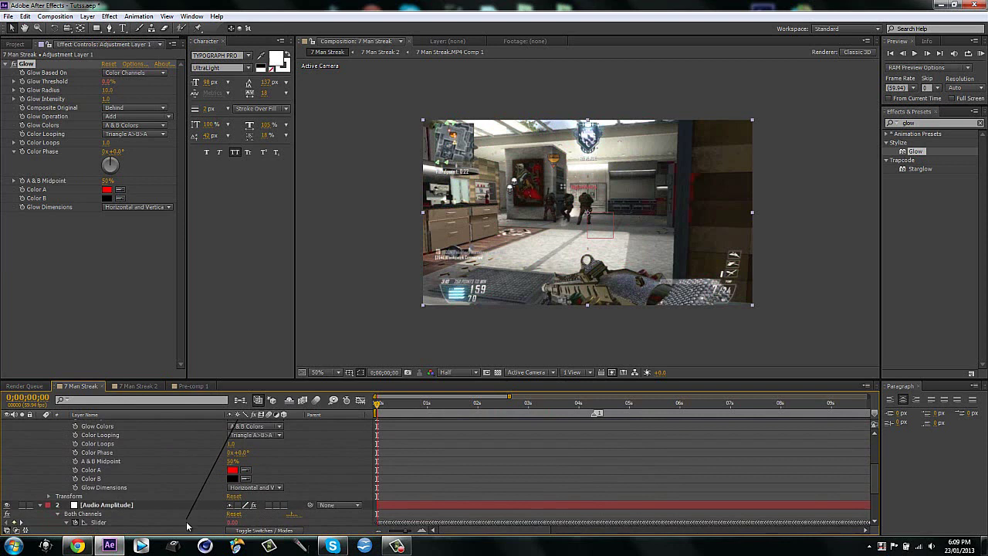
drag(168, 523, 178, 518)
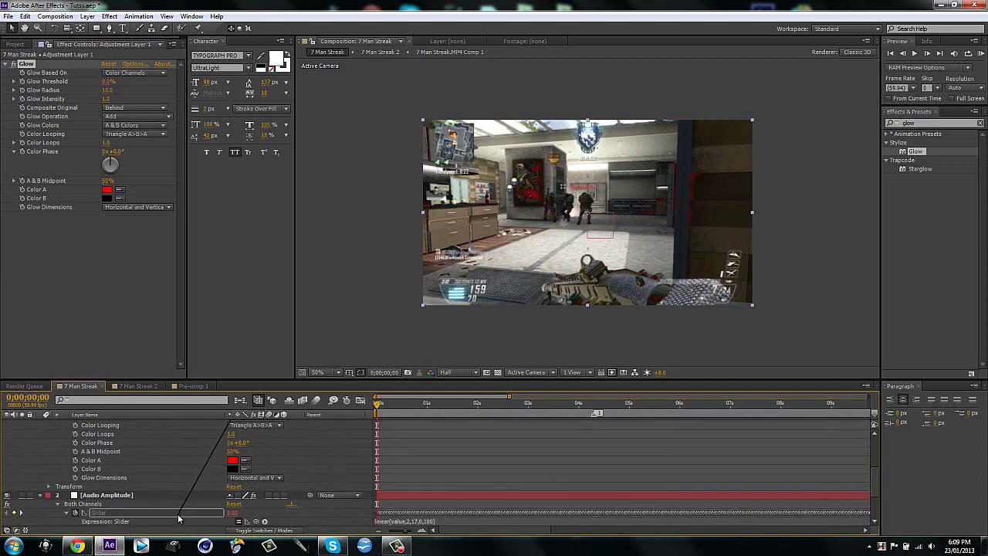
drag(179, 518, 179, 515)
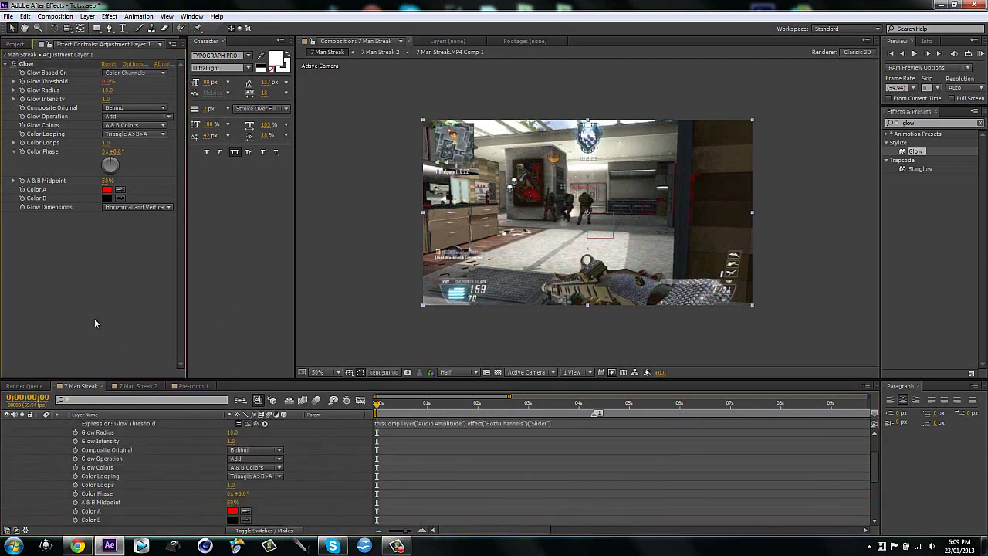
scroll(389, 447, up, 3)
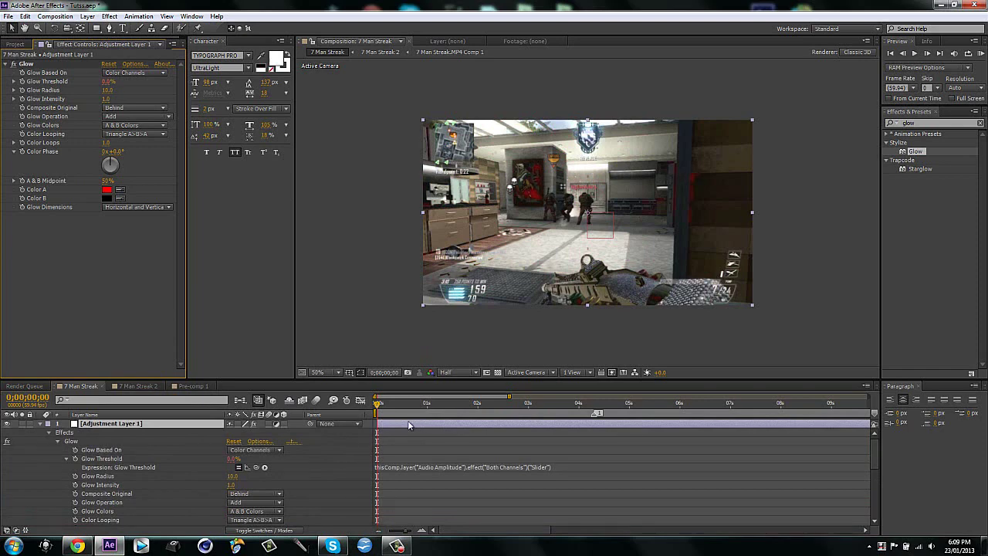
Show expression properties and scrub the first second to check the audio-driven glow
key(e)
key(e)
click(394, 461)
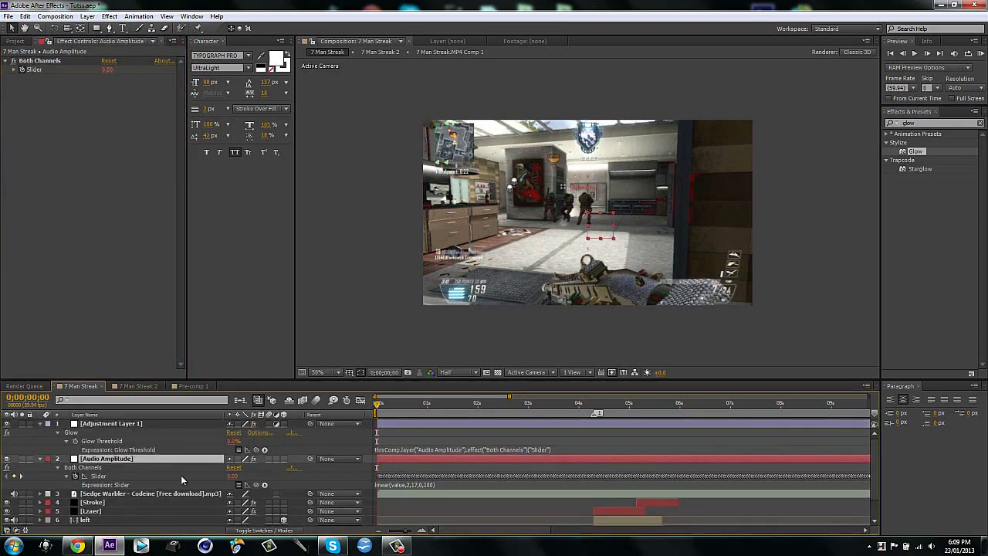
drag(381, 410, 536, 405)
drag(377, 404, 427, 403)
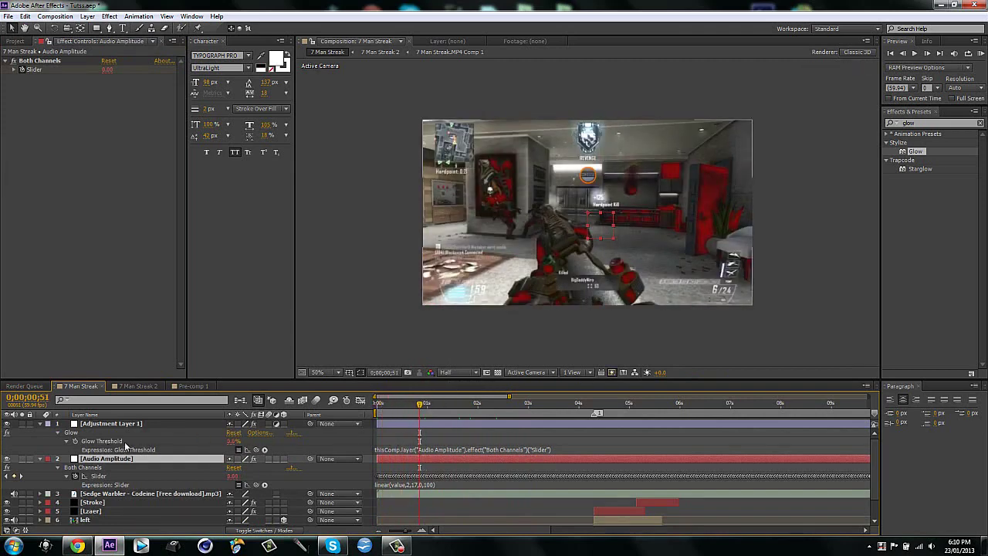
Reveal the song's waveform, return to the start, and preview the red glow playback
key(u)
click(126, 424)
key(u)
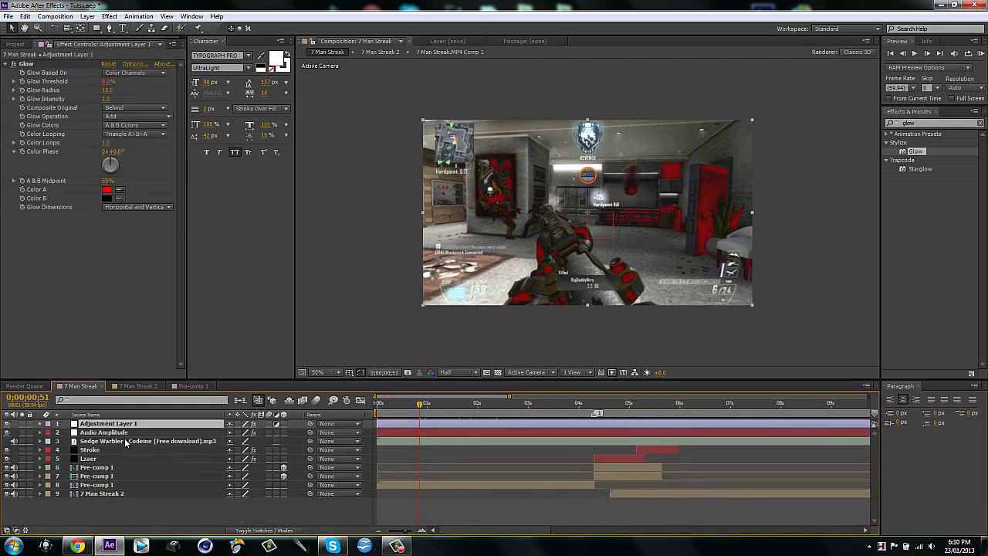
click(129, 438)
key(l)
key(l)
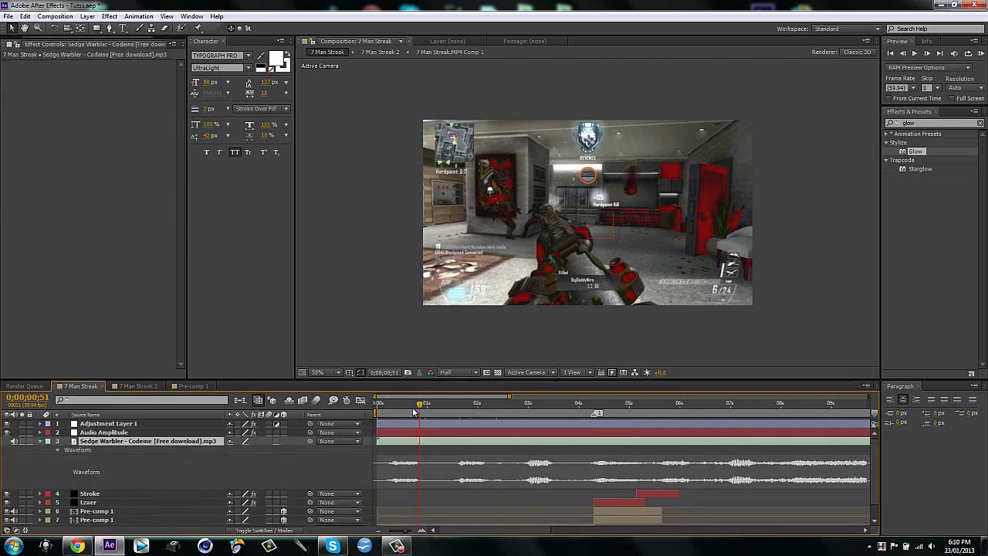
drag(399, 411, 380, 405)
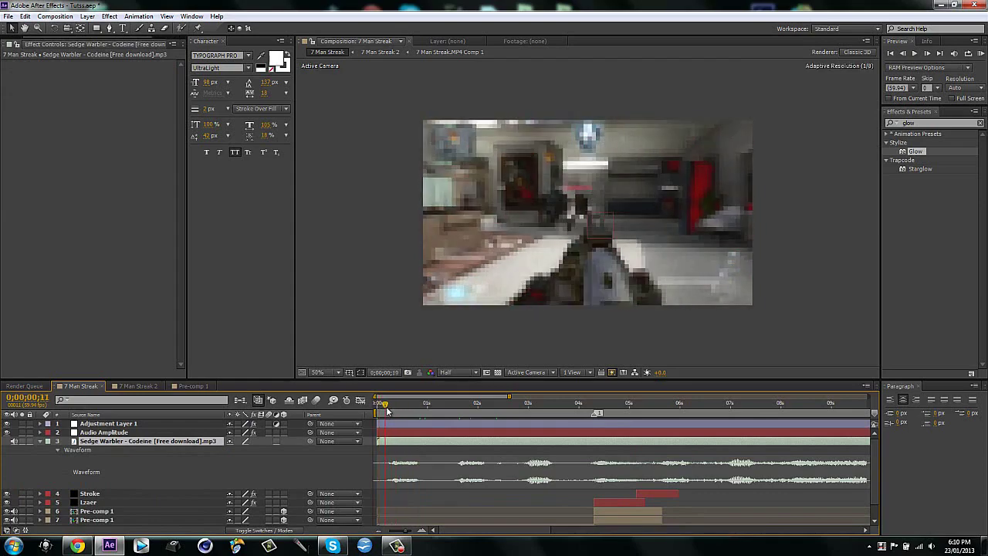
drag(381, 405, 427, 409)
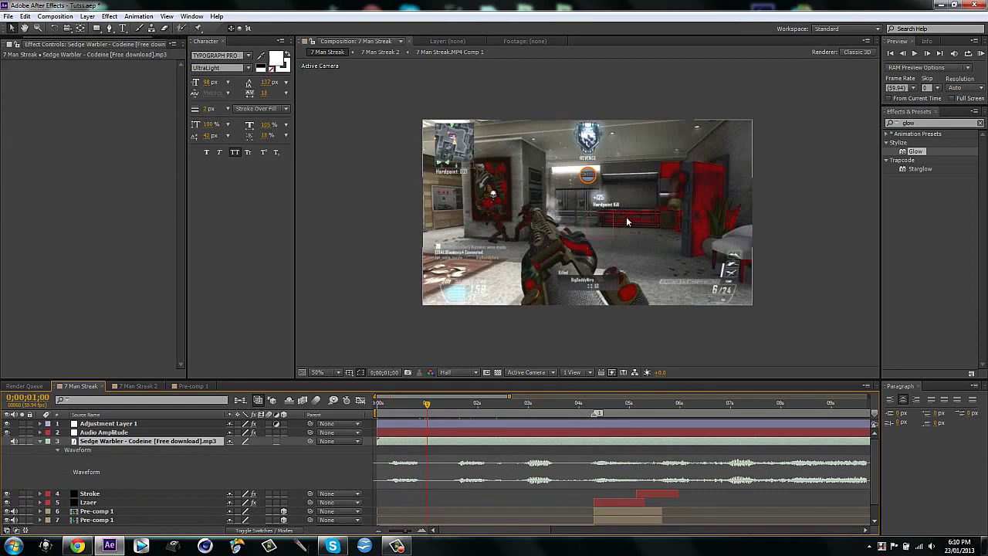
key(space)
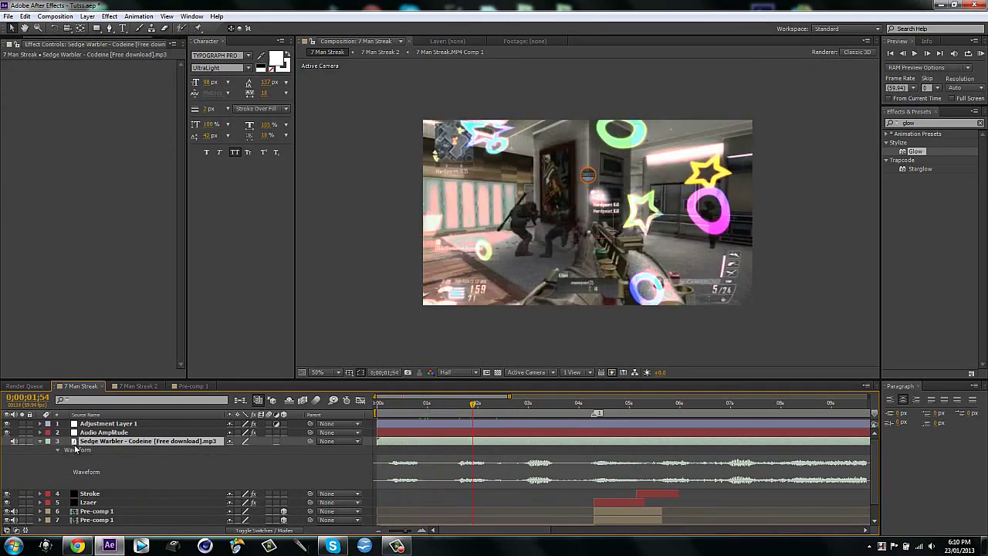
Change Adjustment Layer 1's Glow Color A from red to green, after briefly trying blue
click(109, 424)
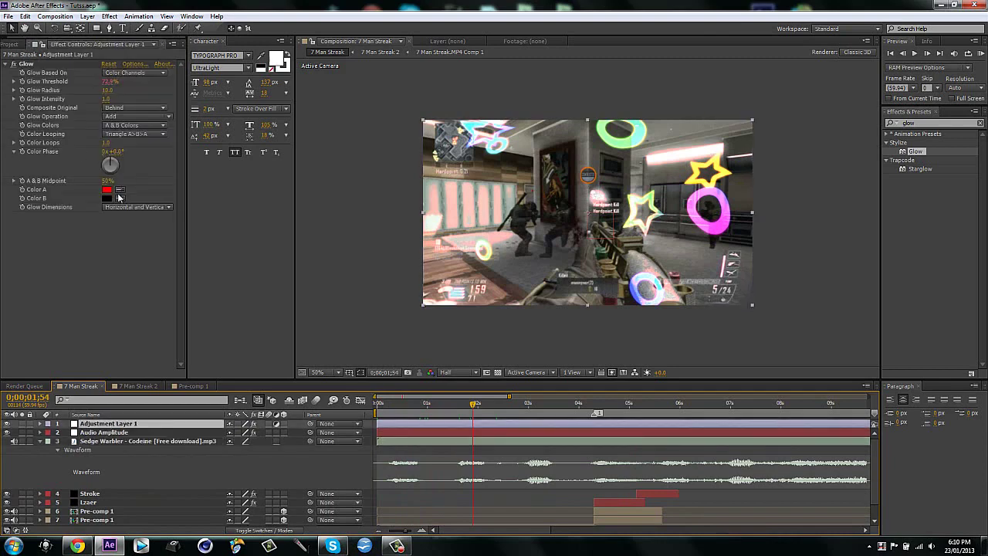
click(106, 191)
click(643, 308)
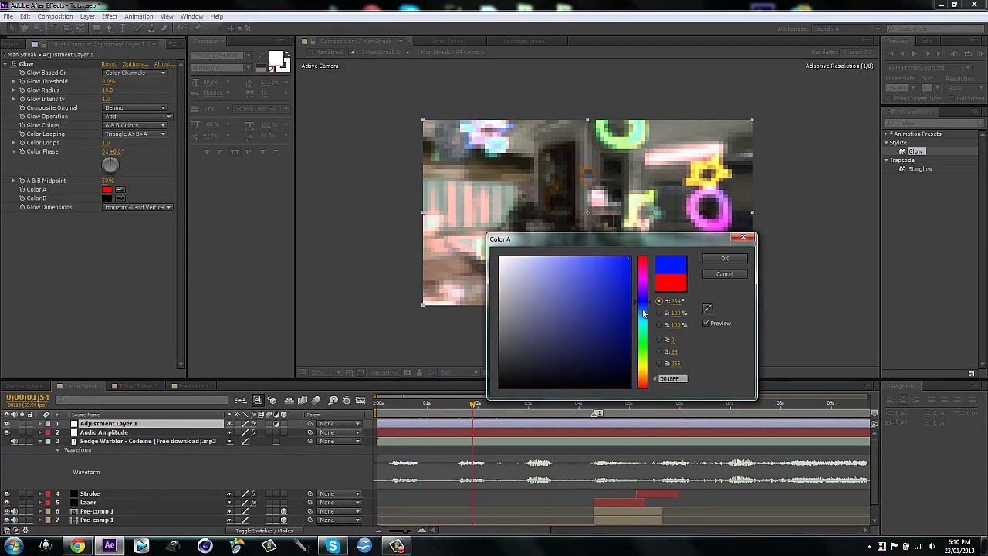
click(726, 260)
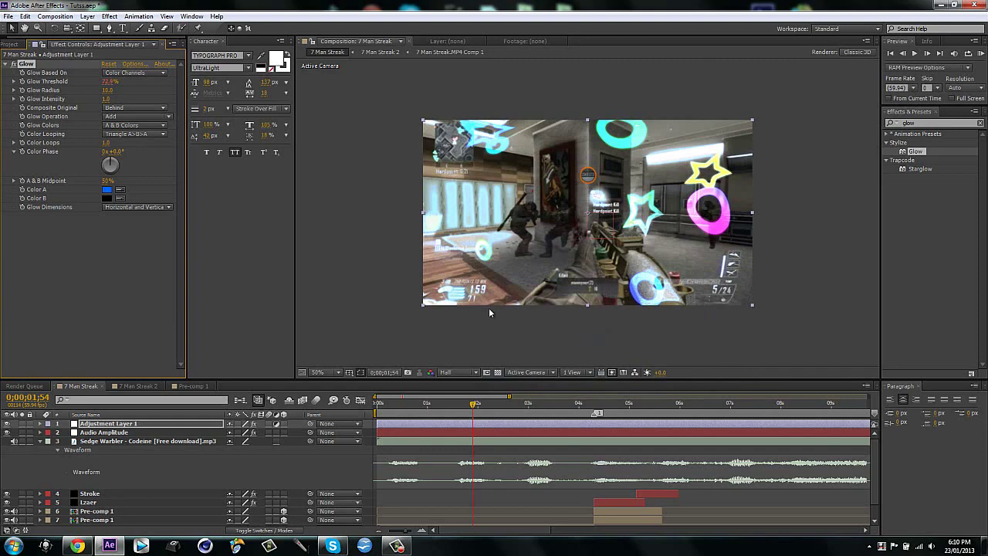
click(107, 191)
click(642, 337)
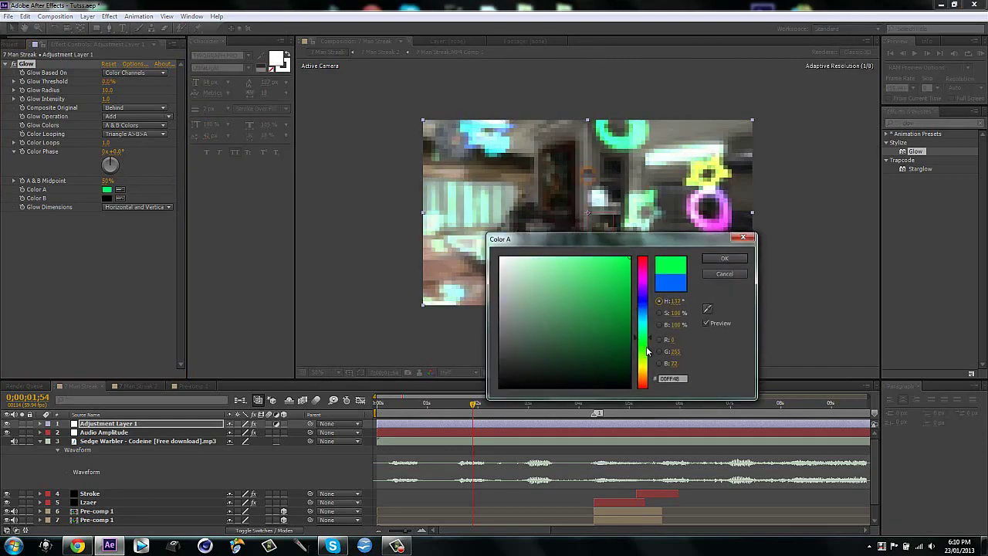
click(717, 260)
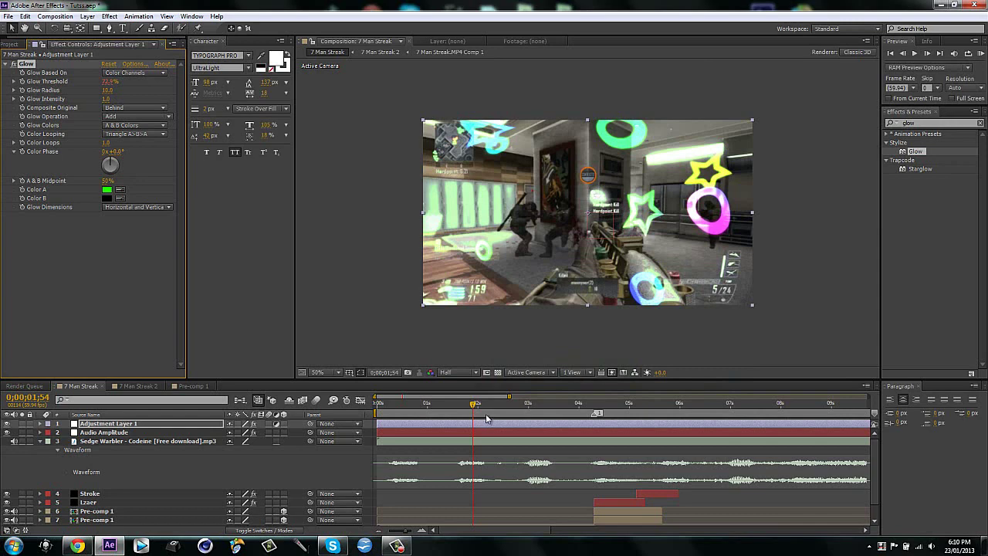
Scrub back and forth through the comp to watch the green glow pulse with the audio
drag(474, 404, 437, 406)
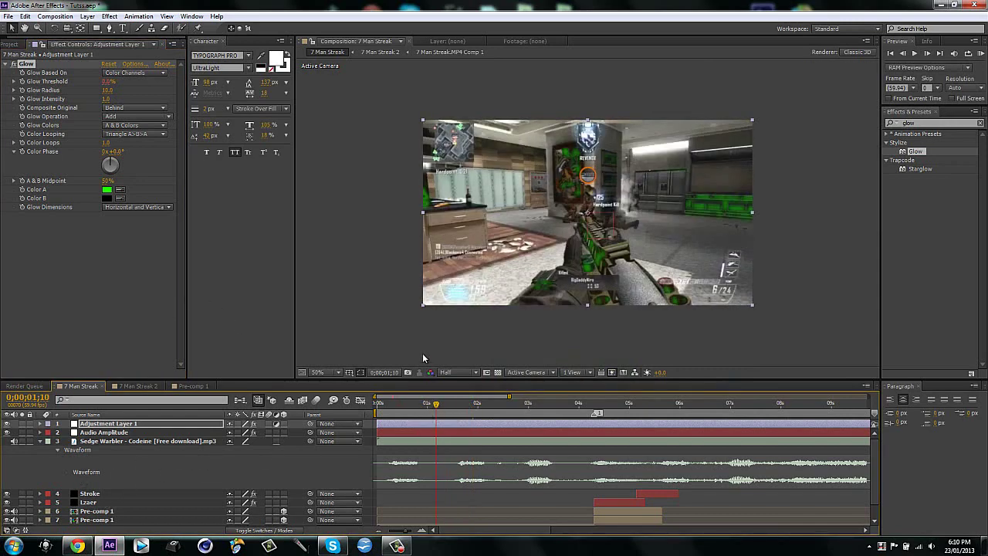
drag(437, 406, 476, 405)
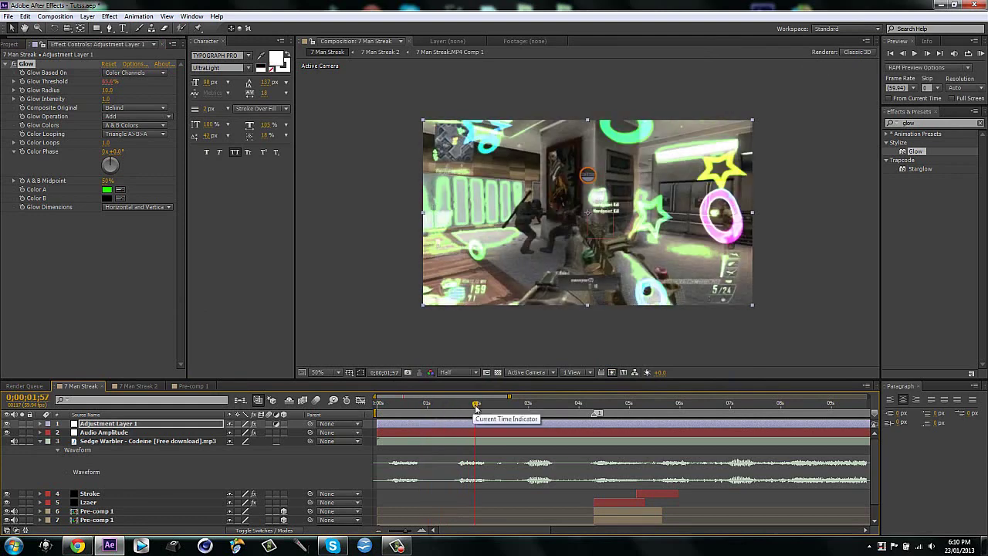
drag(476, 404, 508, 406)
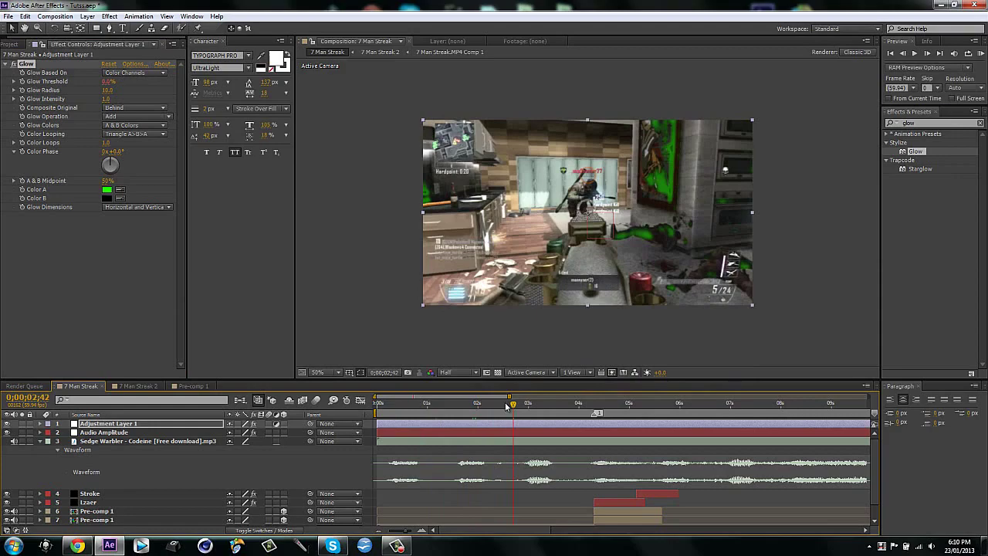
drag(433, 406, 445, 412)
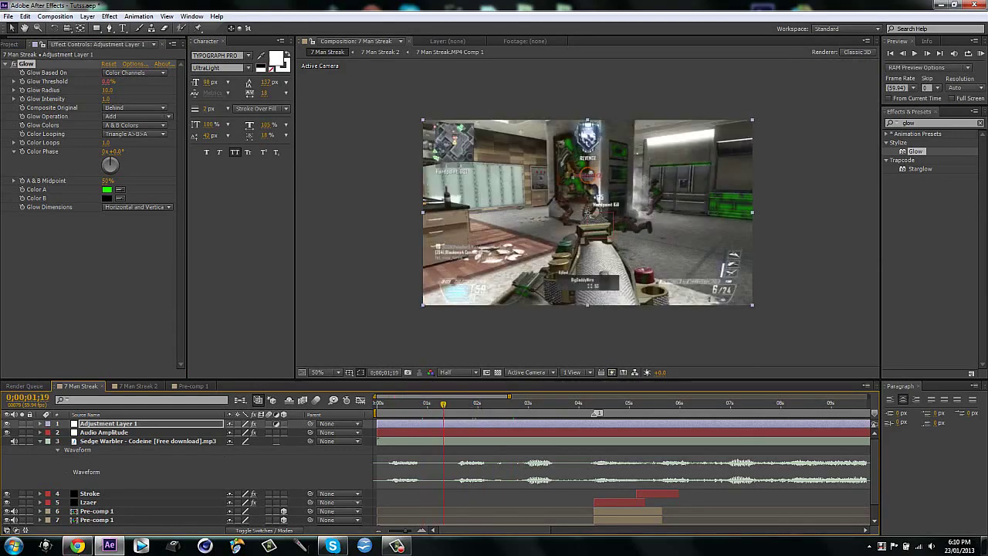
Minimize After Effects and open YouTube in a new Chrome tab
click(119, 550)
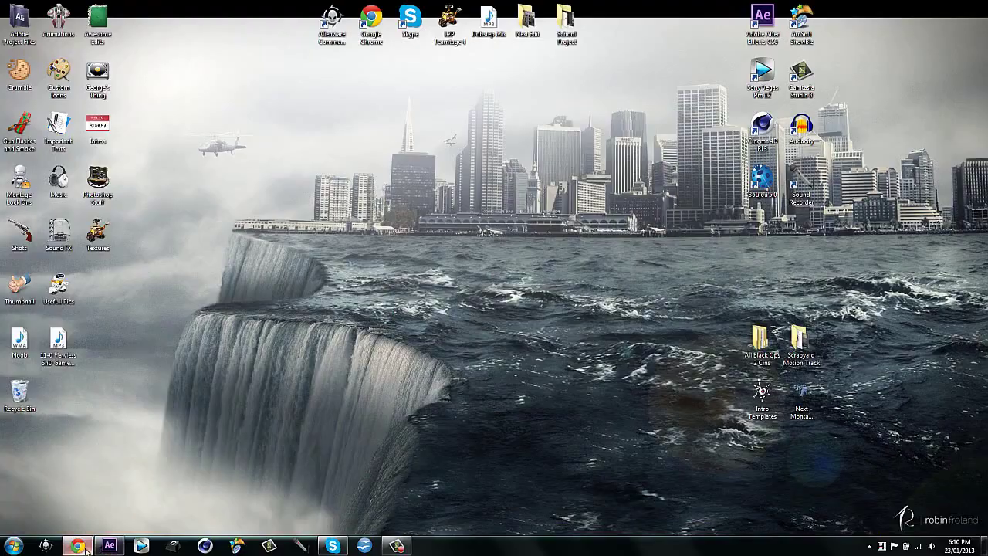
click(87, 549)
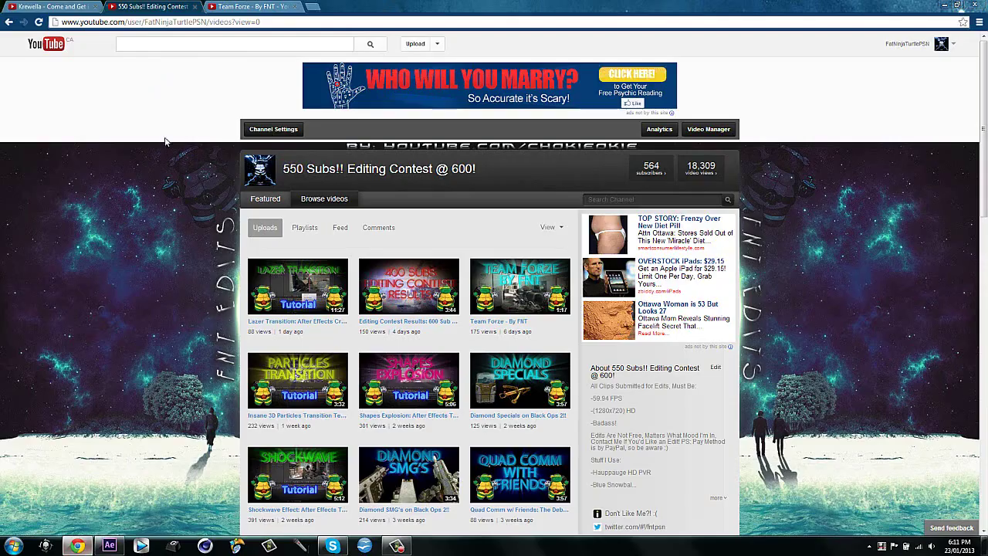
click(312, 6)
click(57, 48)
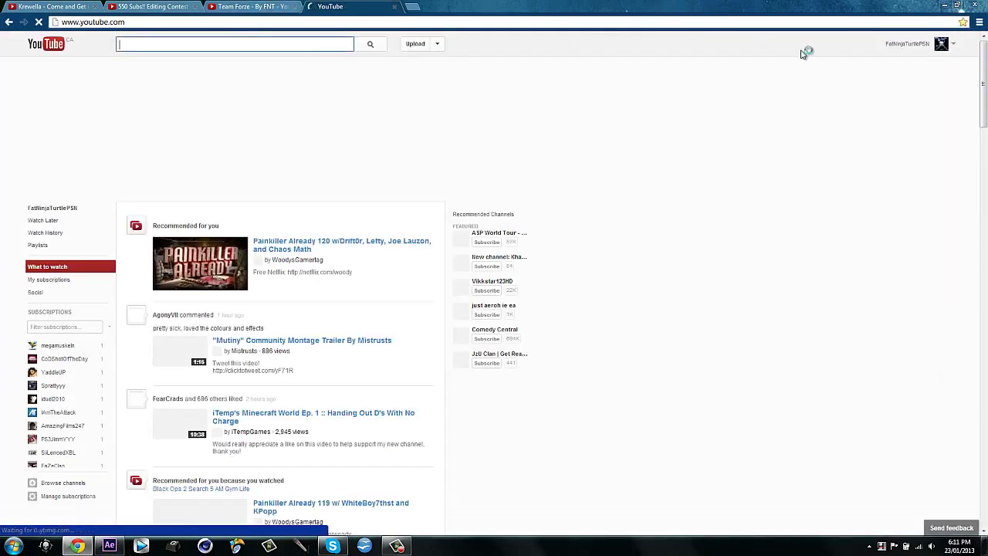
Search YouTube for the 'yaddleup' channel
text(yaddle)
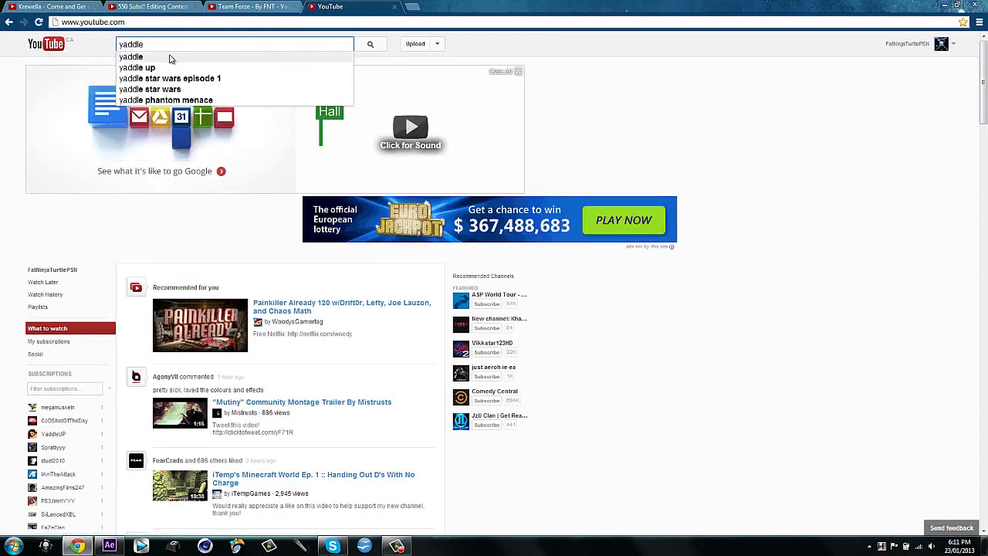
click(158, 68)
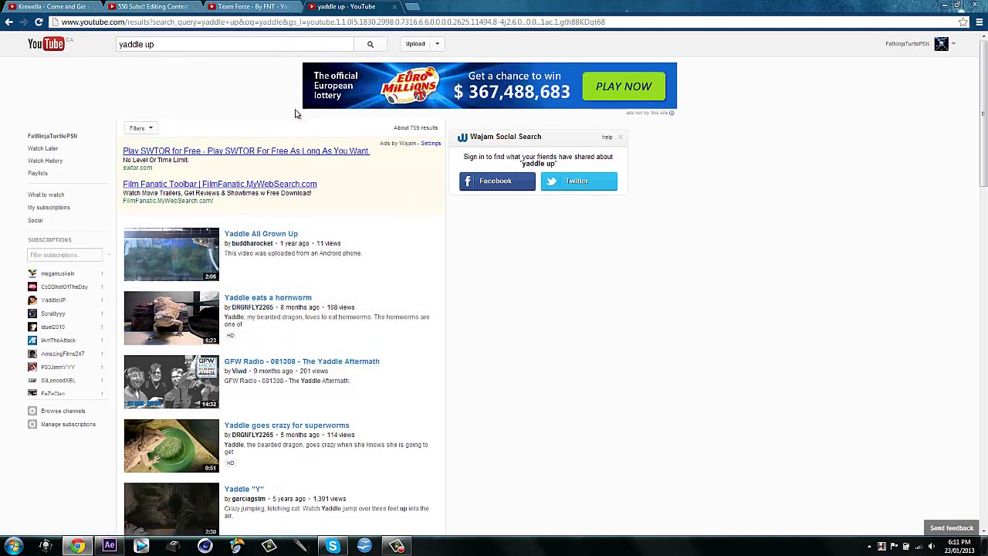
click(145, 46)
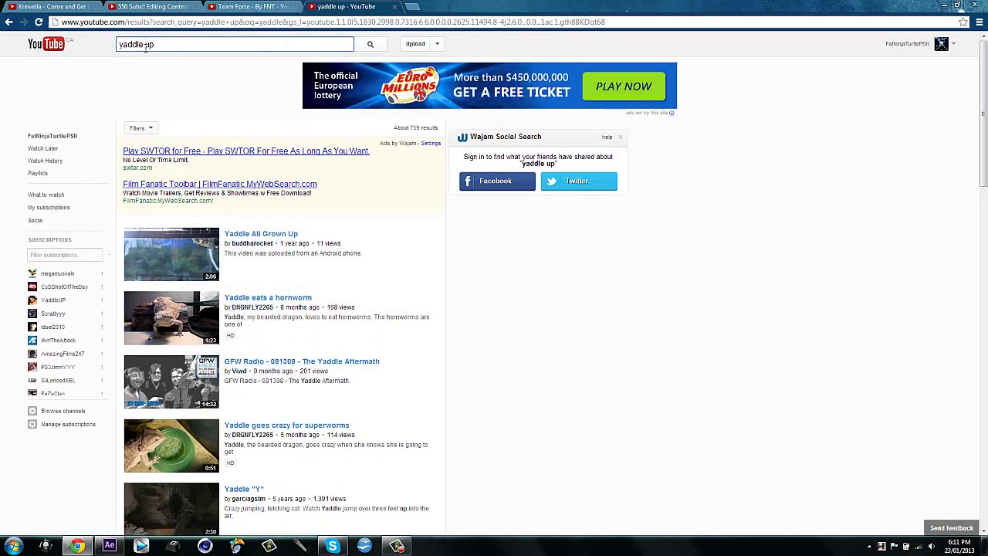
key(Return)
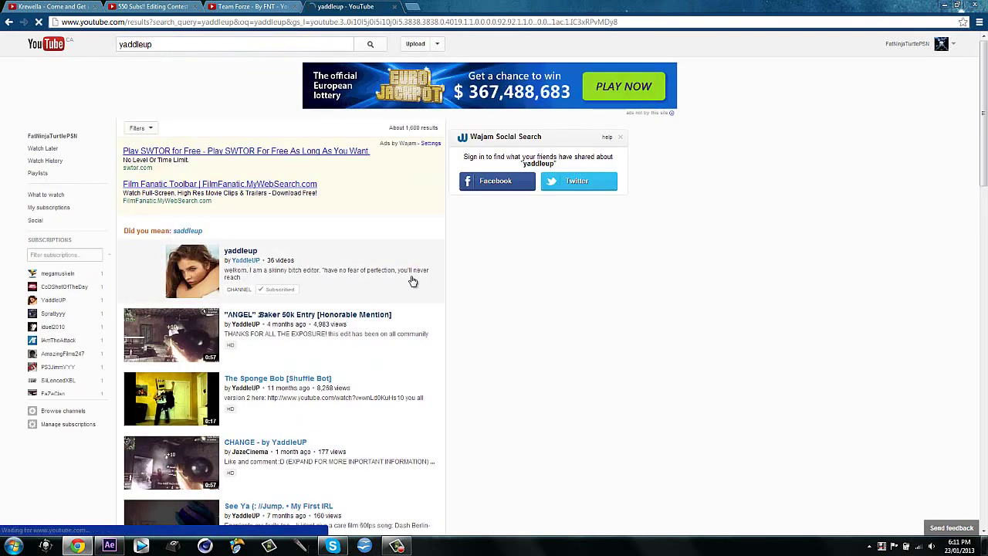
Browse the YaddleUP channel's uploads and 668 subscriber count, then minimize Chrome
click(272, 279)
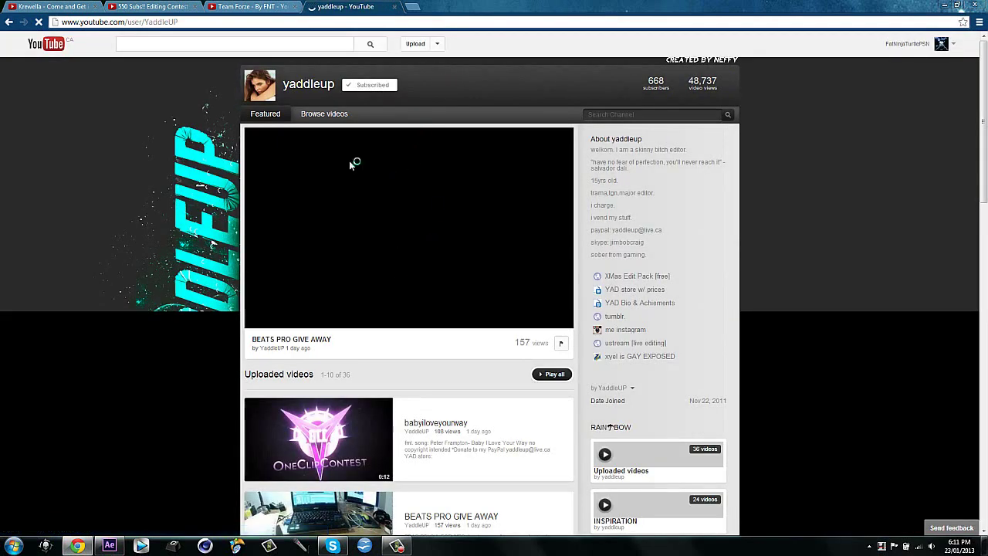
click(309, 115)
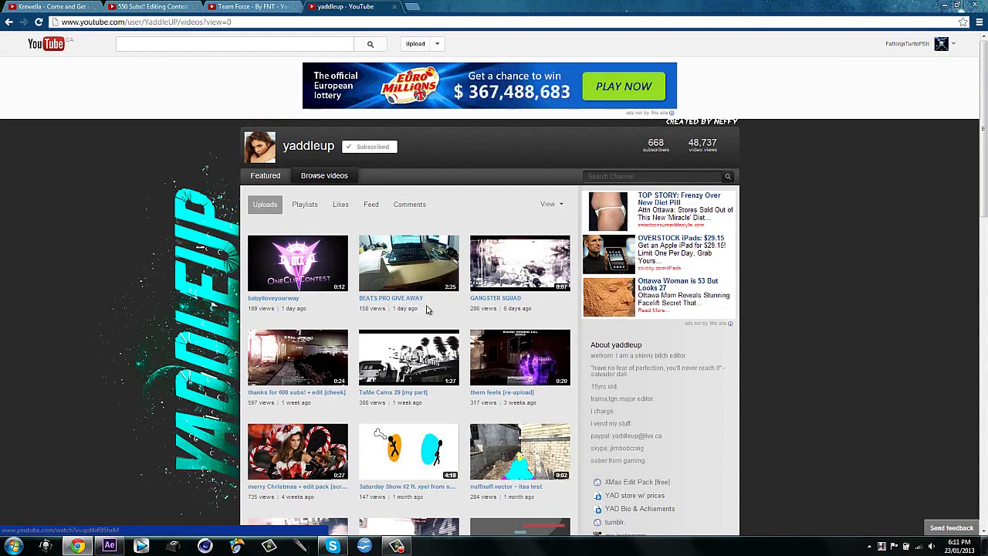
double_click(656, 143)
click(656, 143)
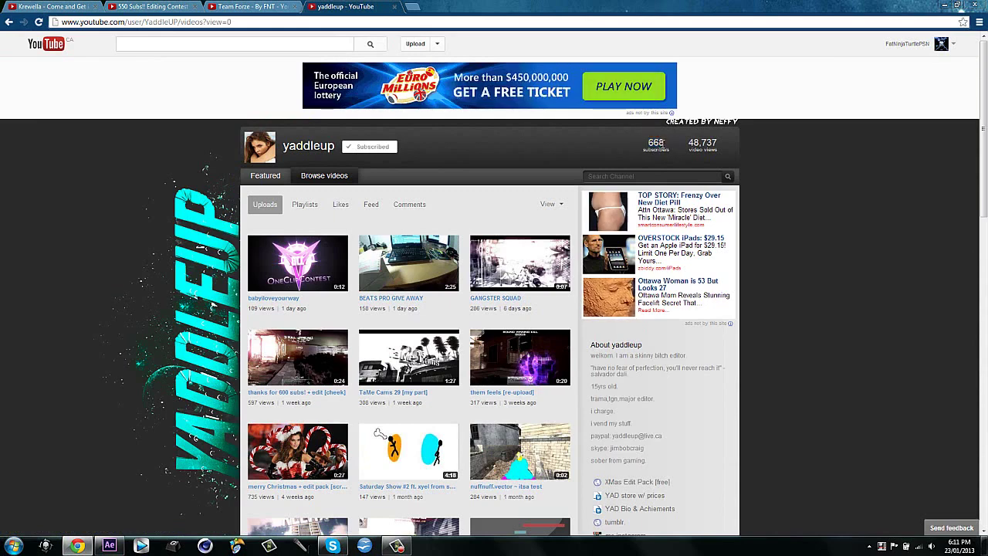
double_click(656, 143)
click(678, 148)
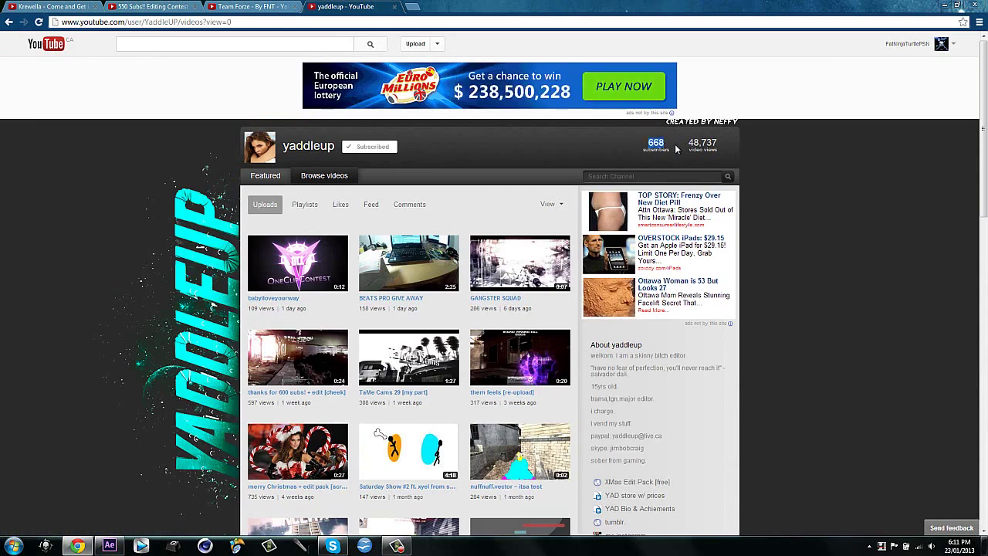
click(77, 546)
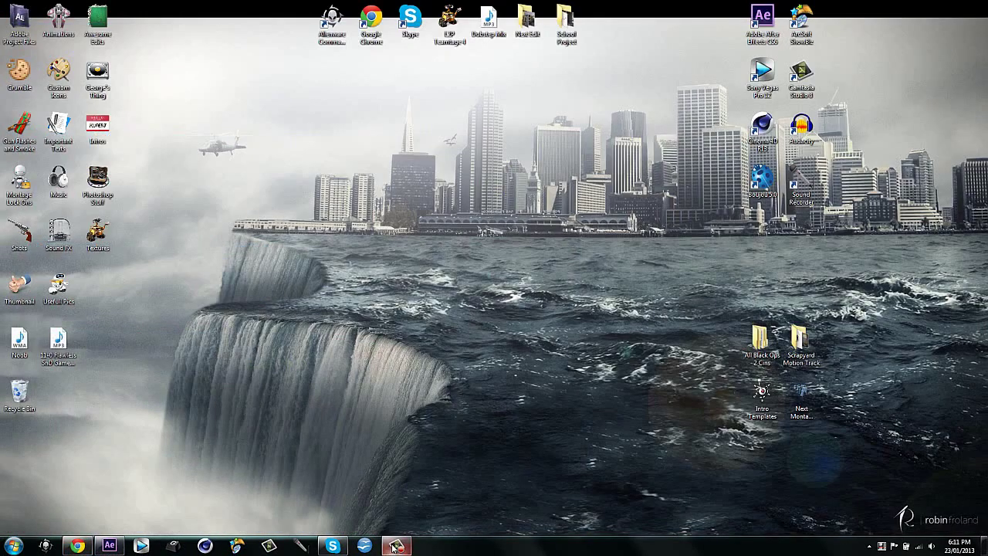